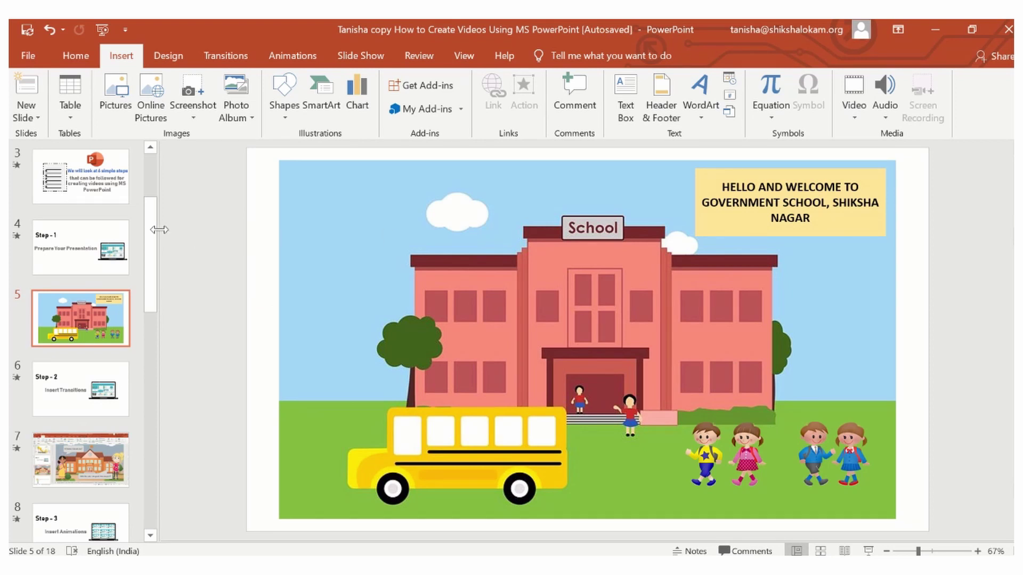
- Nudge the school picture on slide 8 and shift the children group slightly left
scroll(95, 237, up, 1)
scroll(95, 237, up, 1)
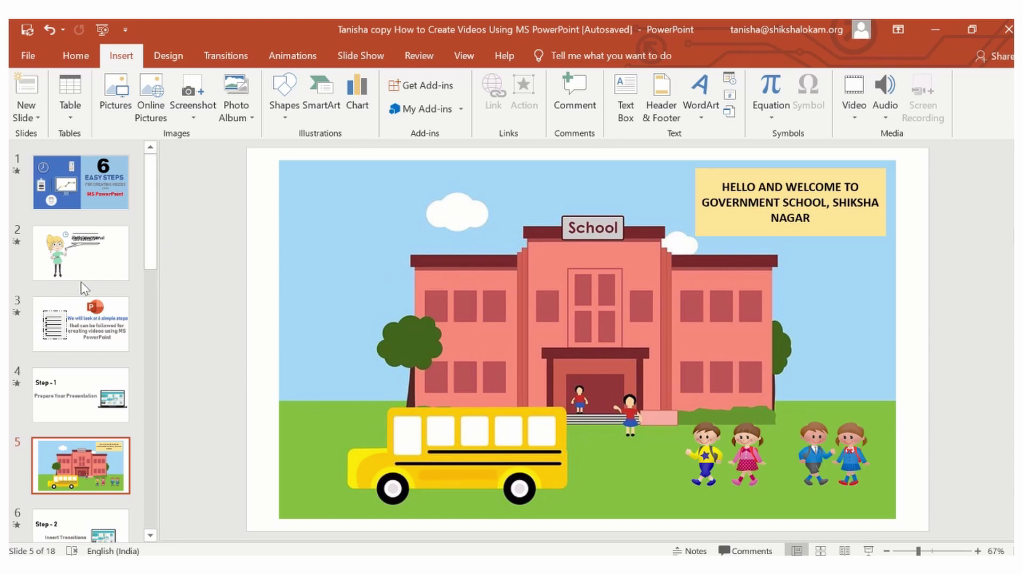
scroll(83, 288, down, 5)
scroll(81, 288, up, 3)
click(570, 321)
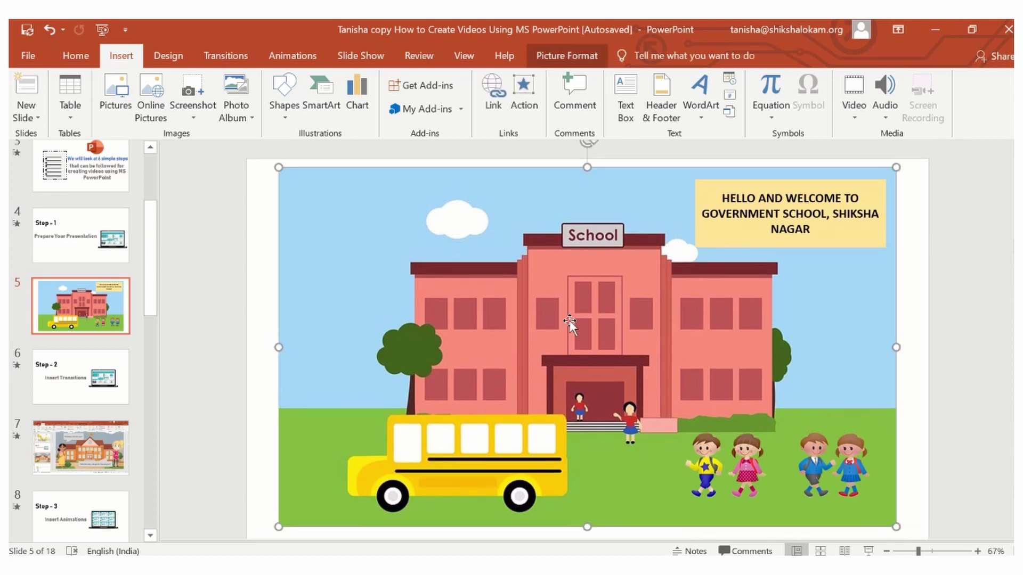
drag(746, 190, 845, 224)
click(732, 176)
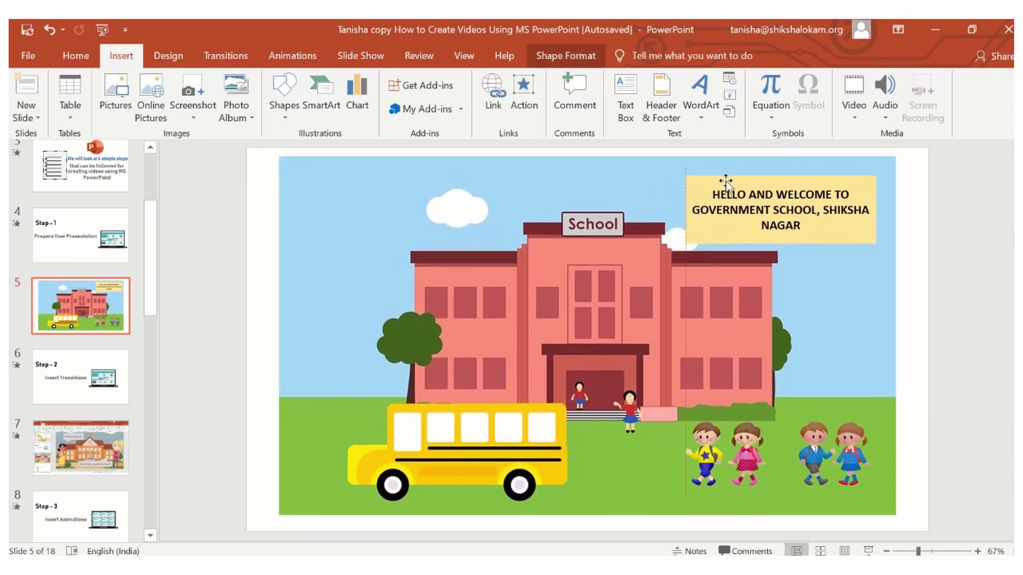
mouse_move(778, 297)
mouse_down()
mouse_move(820, 311)
mouse_move(775, 301)
mouse_up()
click(742, 439)
drag(741, 438, 707, 435)
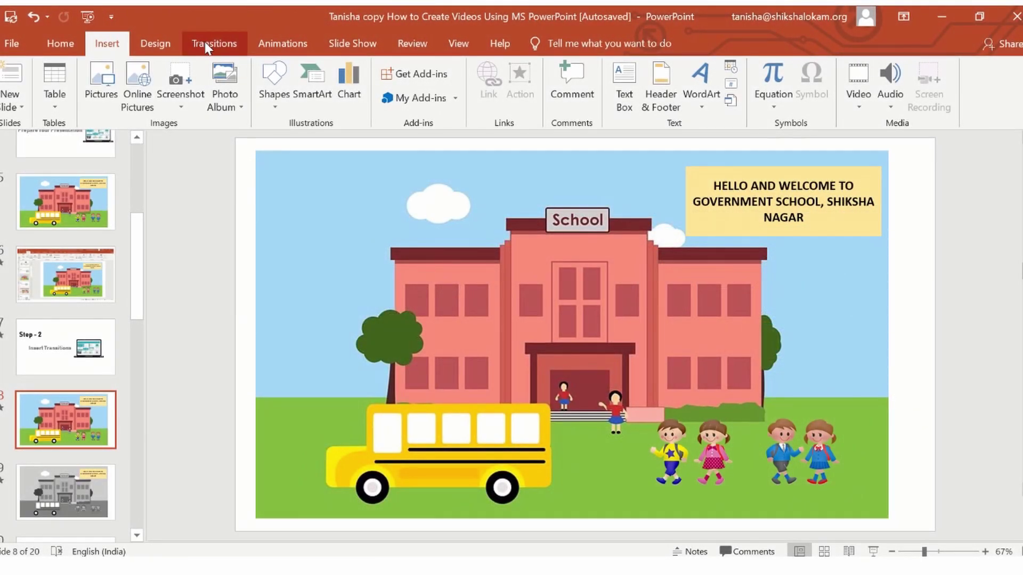
- Give school slide 8 the Split transition
click(207, 46)
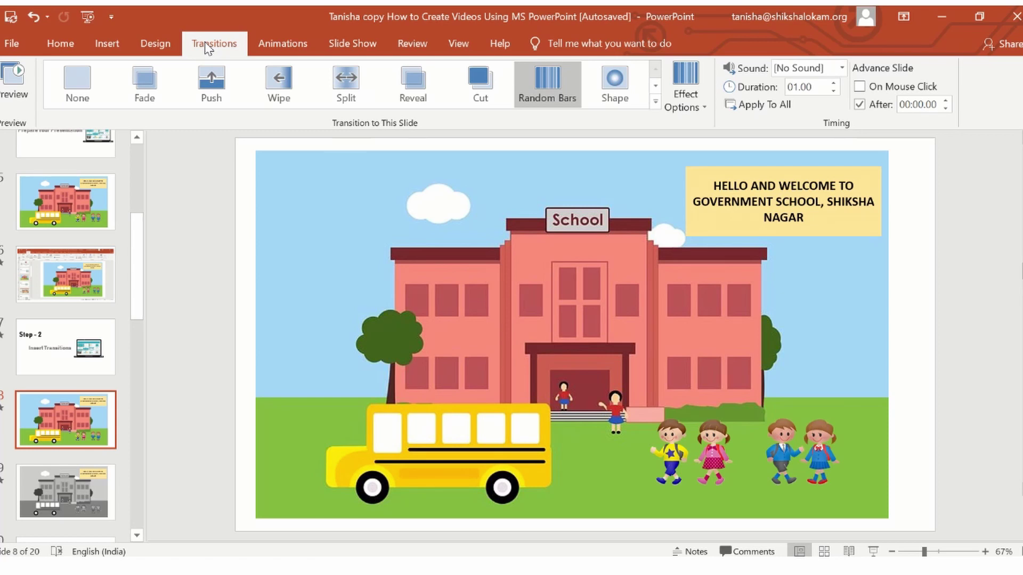
click(55, 424)
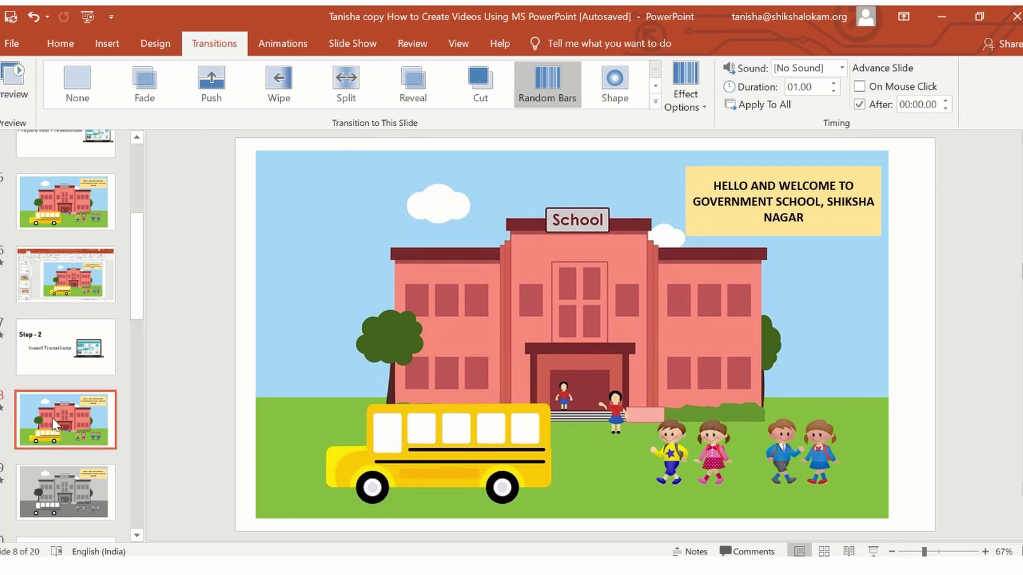
click(341, 91)
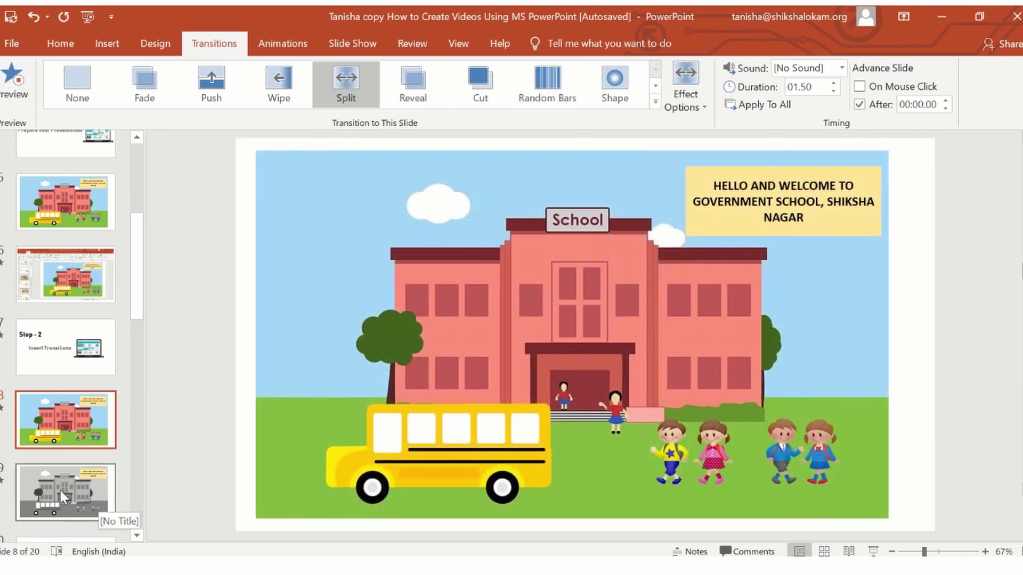
- Give the greyscale school slide 9 the Random Bars transition
click(59, 488)
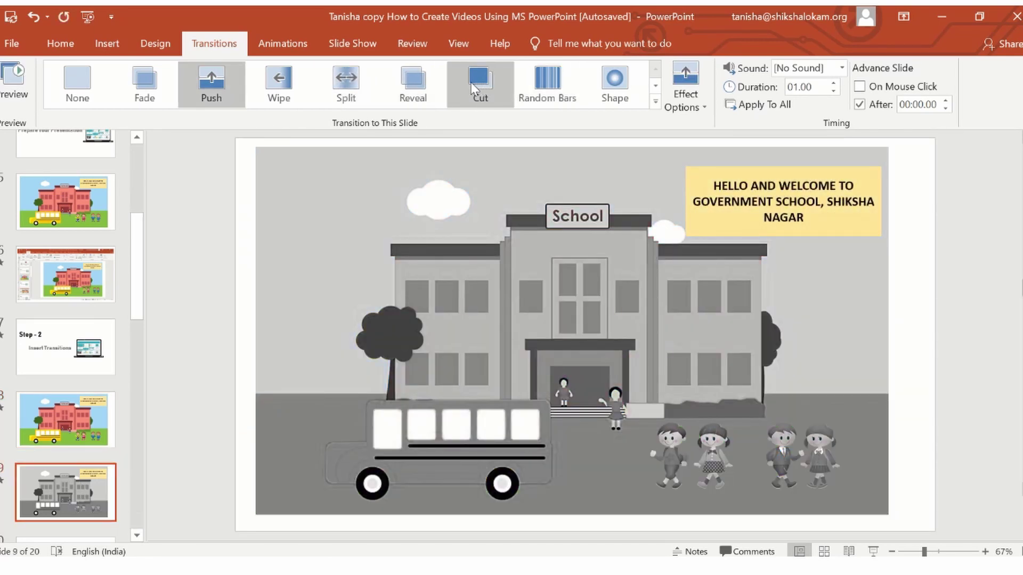
click(548, 82)
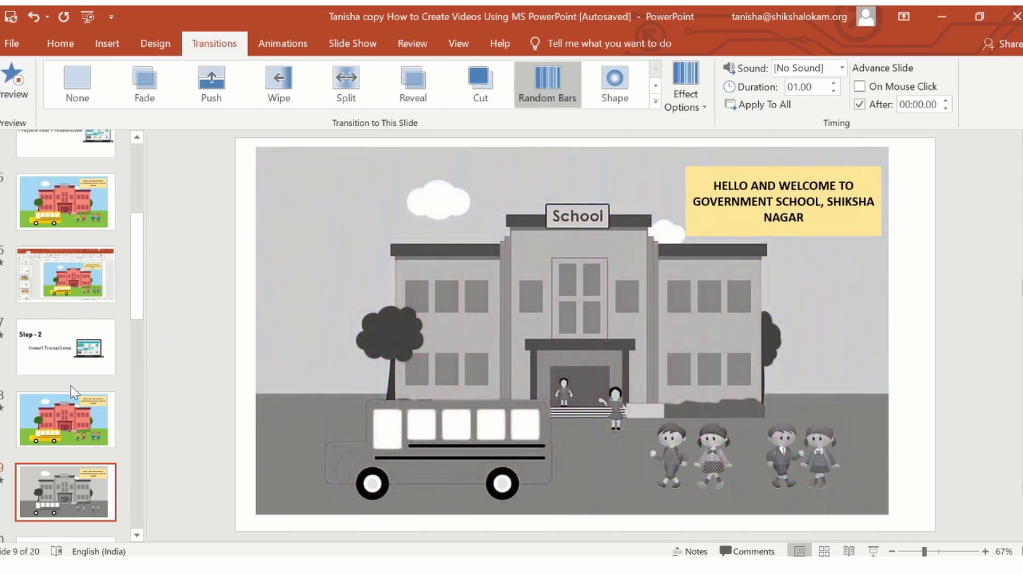
click(62, 420)
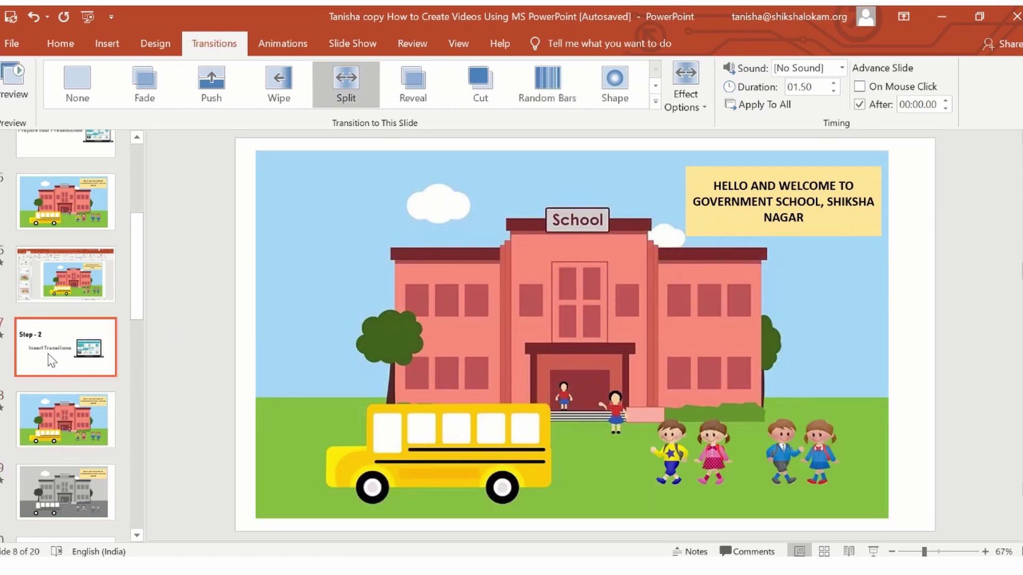
click(67, 368)
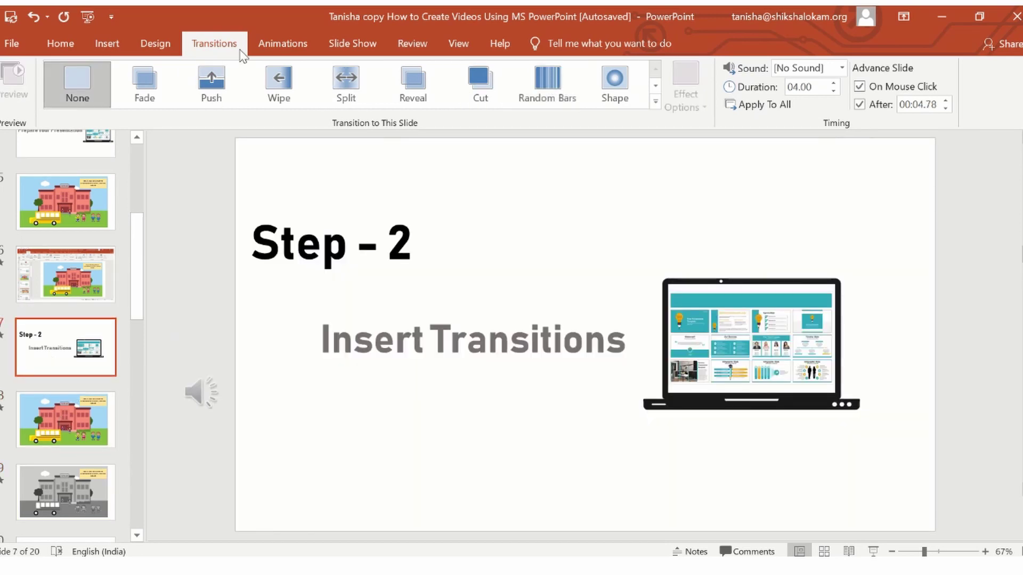
click(325, 45)
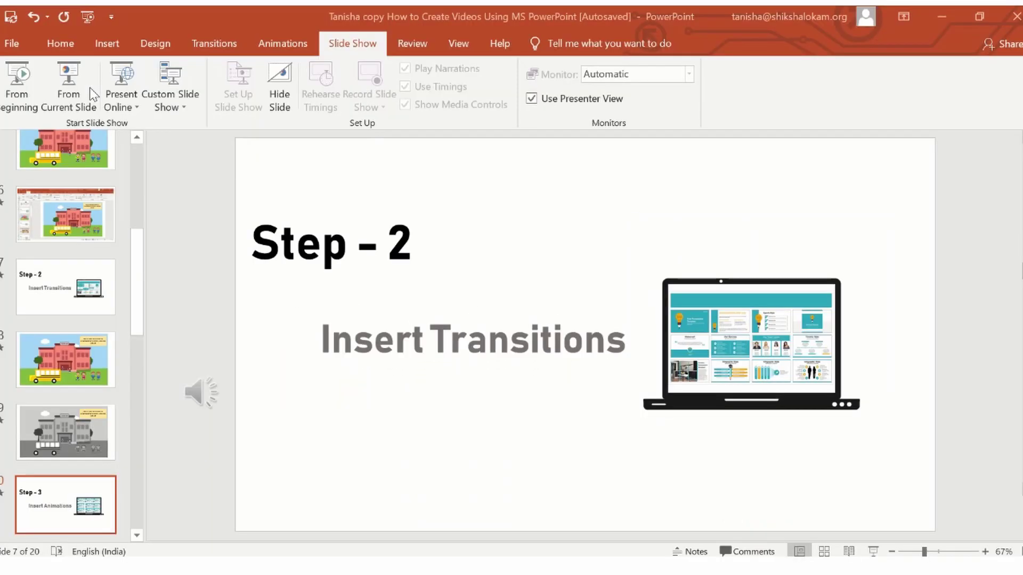
- Browse the full transition gallery for slide 8 and close it, keeping Split
click(76, 229)
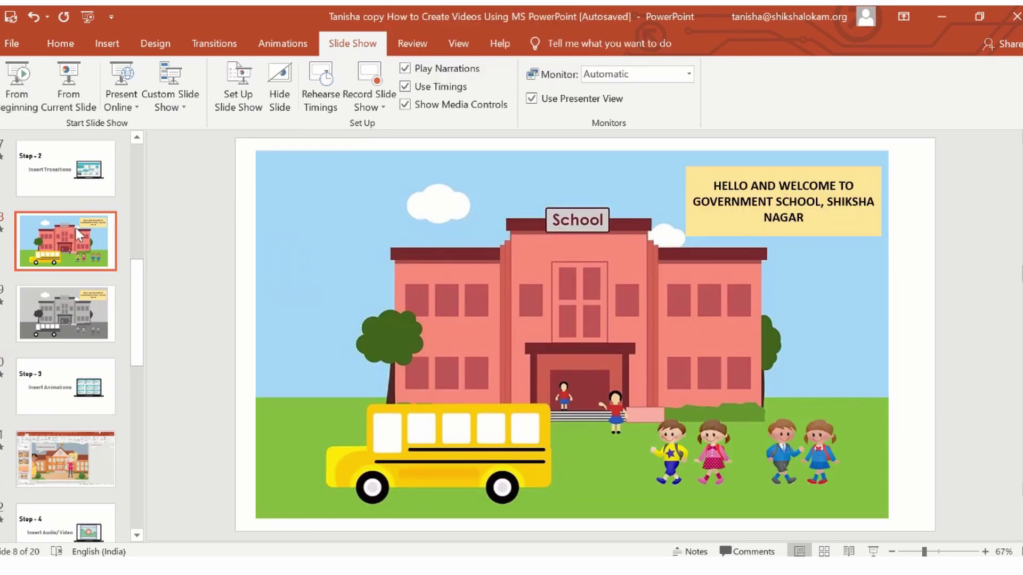
scroll(76, 228, up, 2)
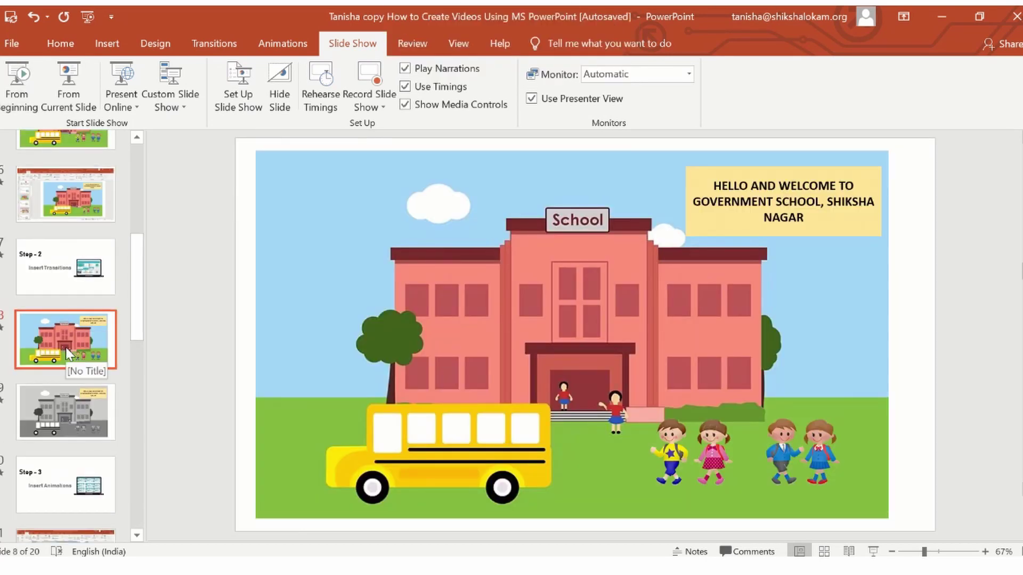
click(209, 41)
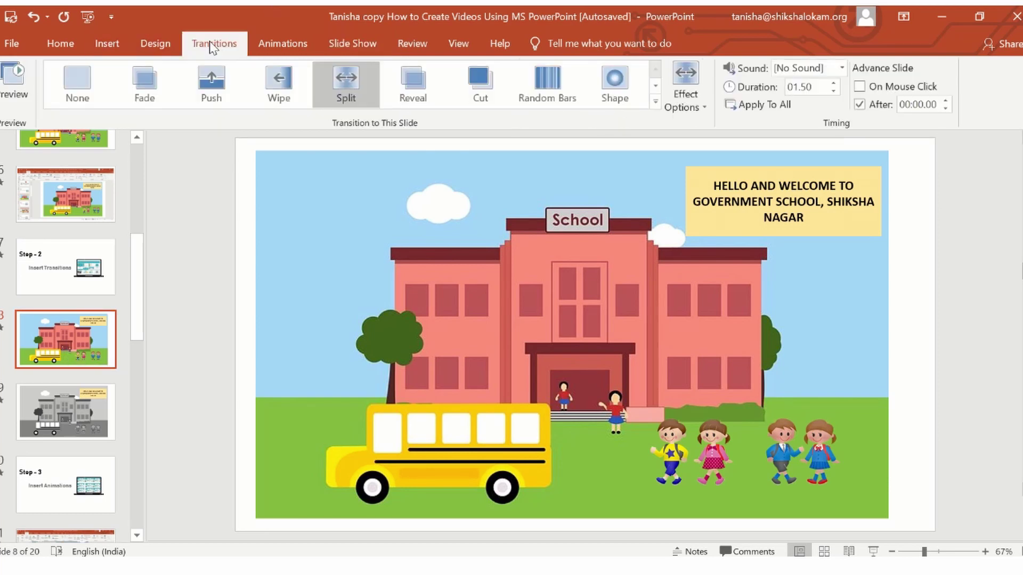
click(656, 102)
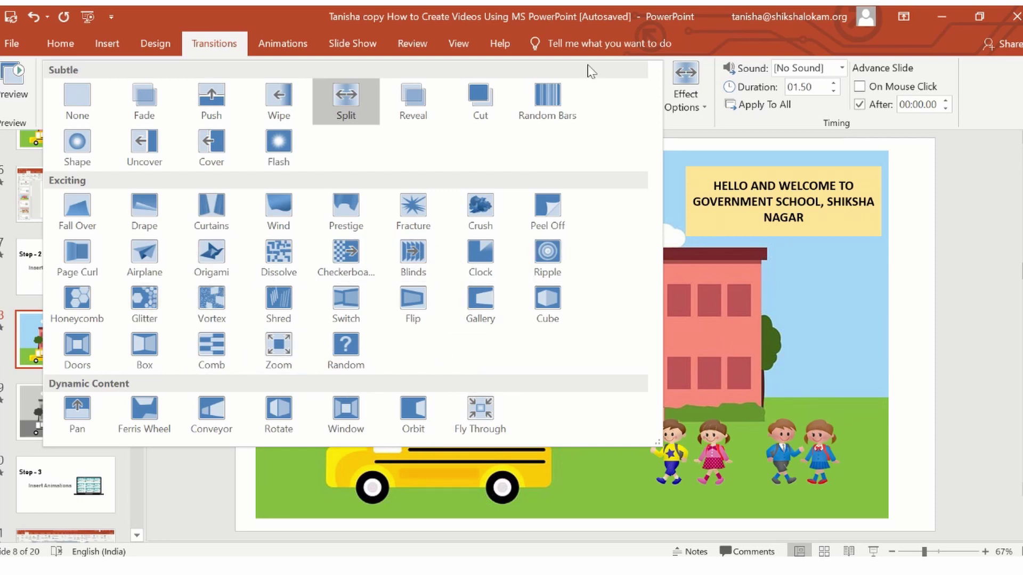
click(744, 213)
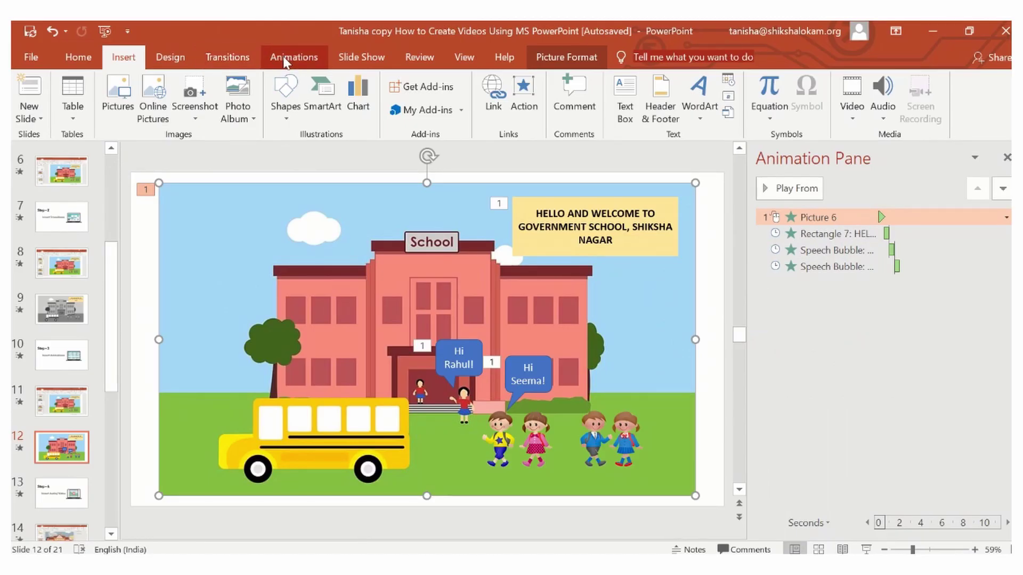
- Apply Appear to the school picture and Fly In to the yellow welcome box
click(293, 58)
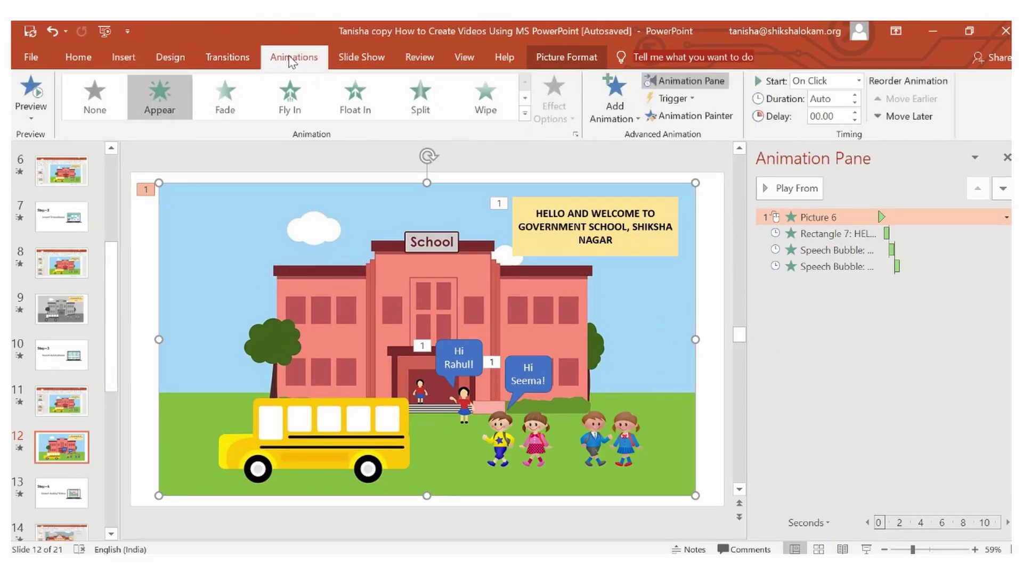
click(133, 209)
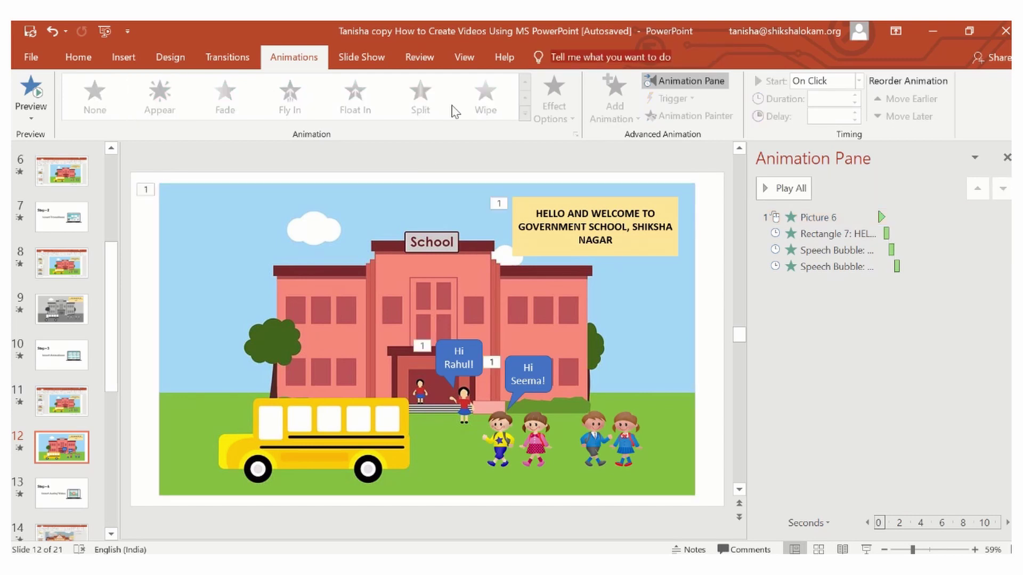
click(668, 314)
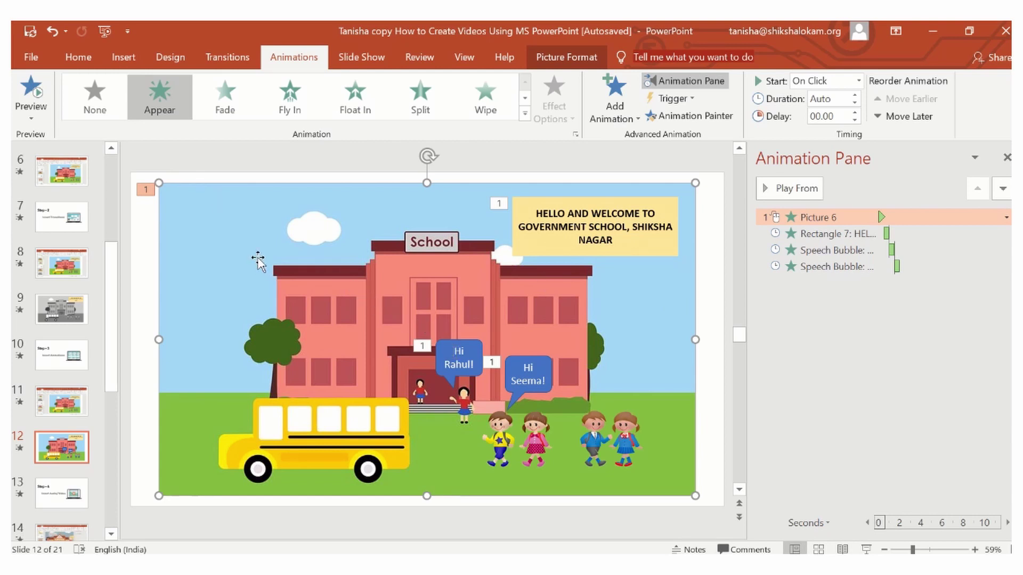
click(170, 104)
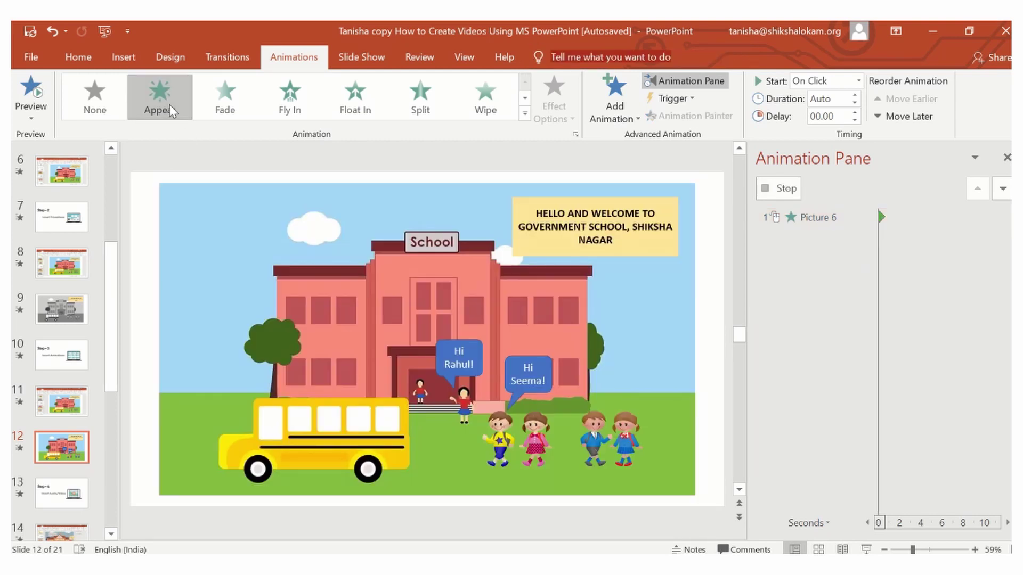
click(546, 255)
click(289, 104)
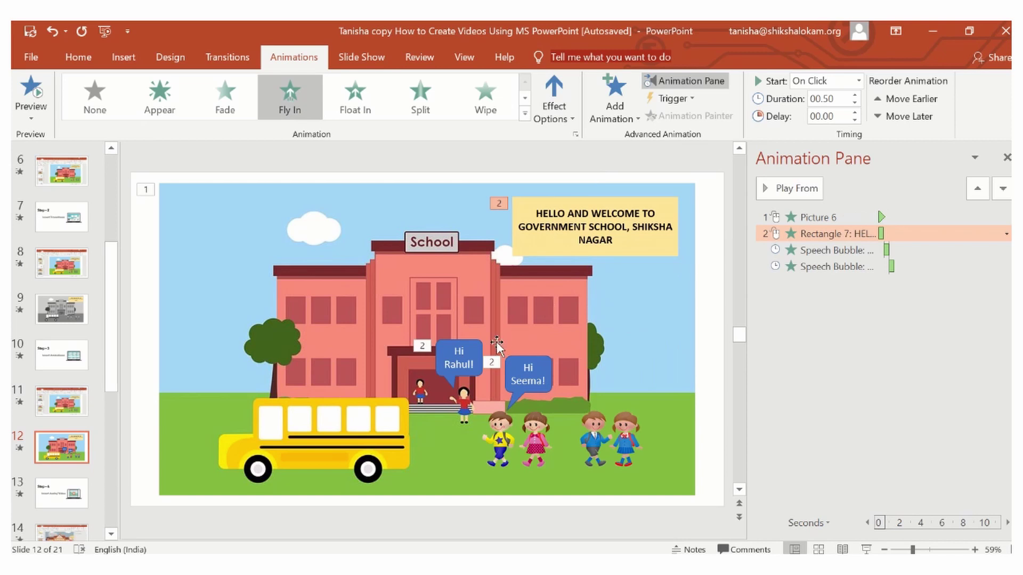
click(474, 347)
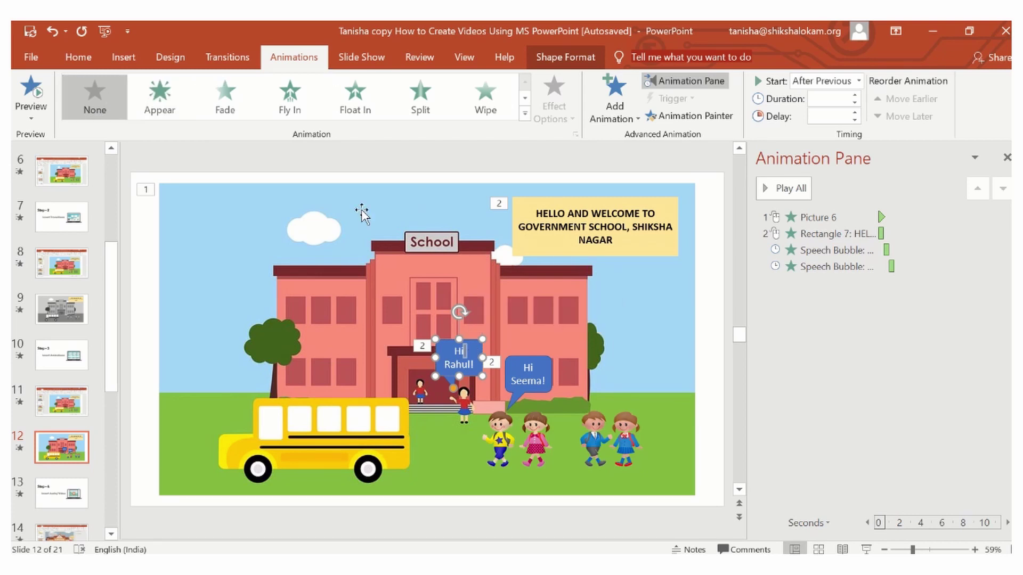
click(224, 102)
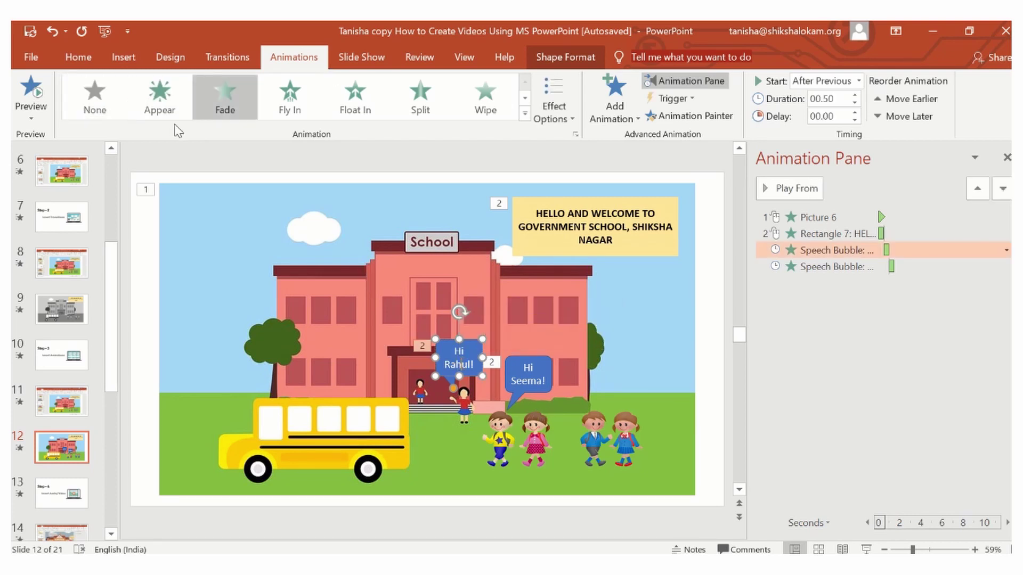
click(223, 106)
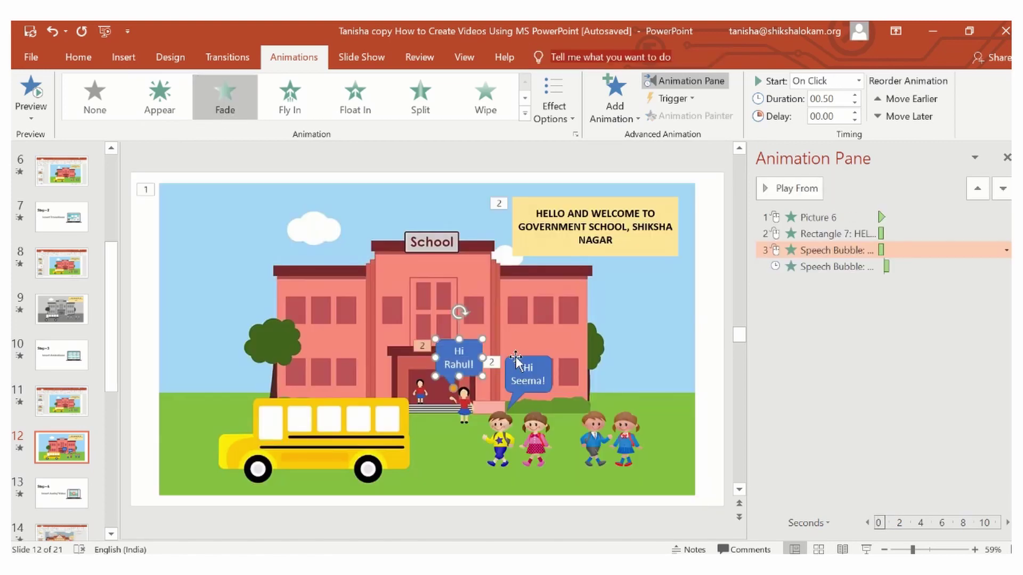
click(538, 369)
click(231, 80)
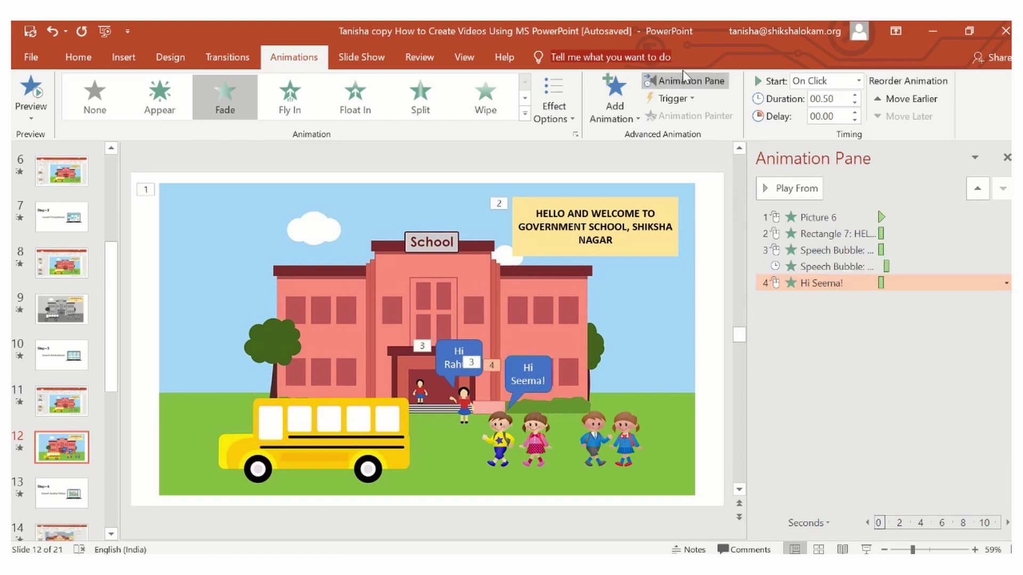
click(687, 75)
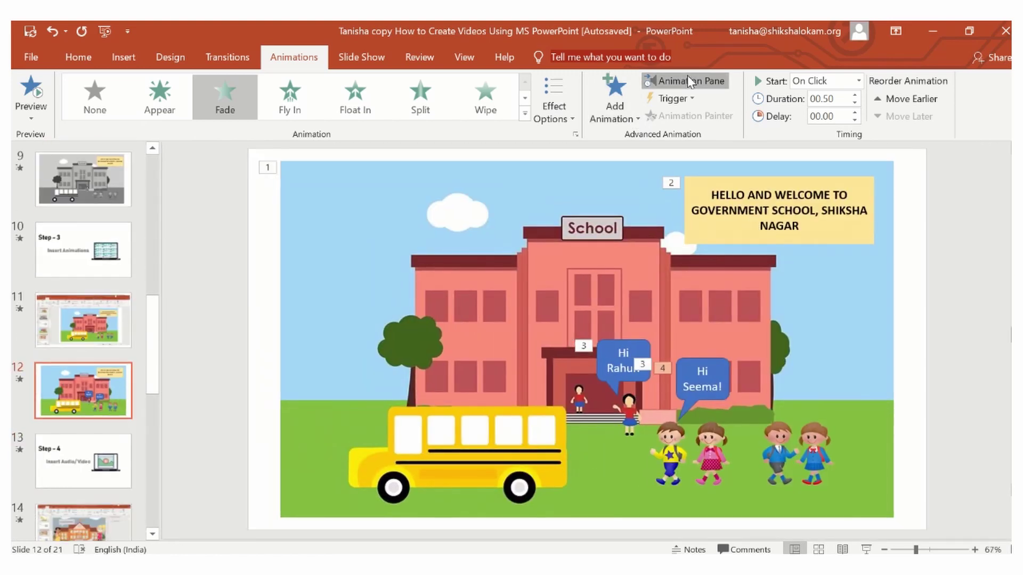
click(688, 75)
click(815, 218)
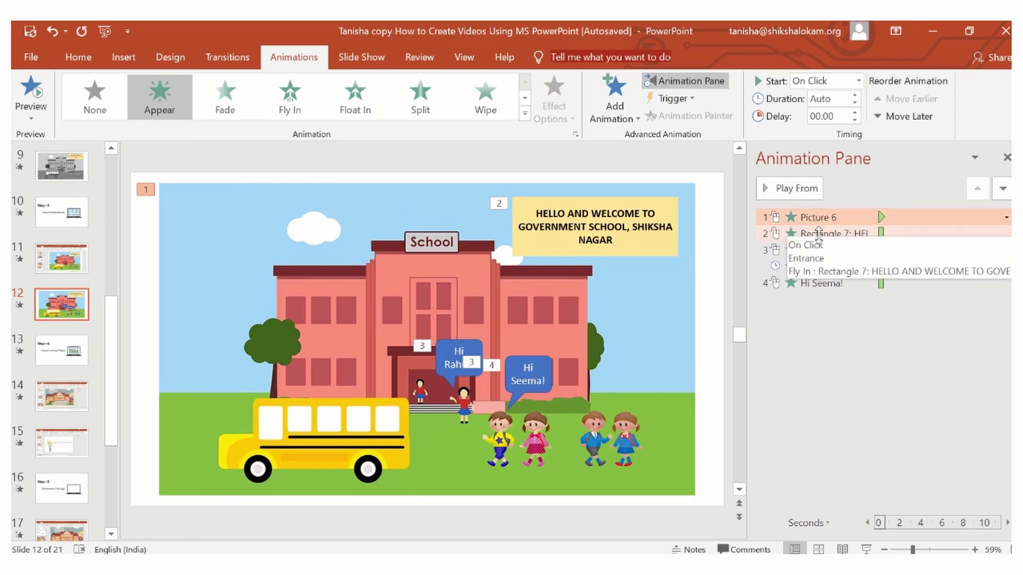
click(818, 233)
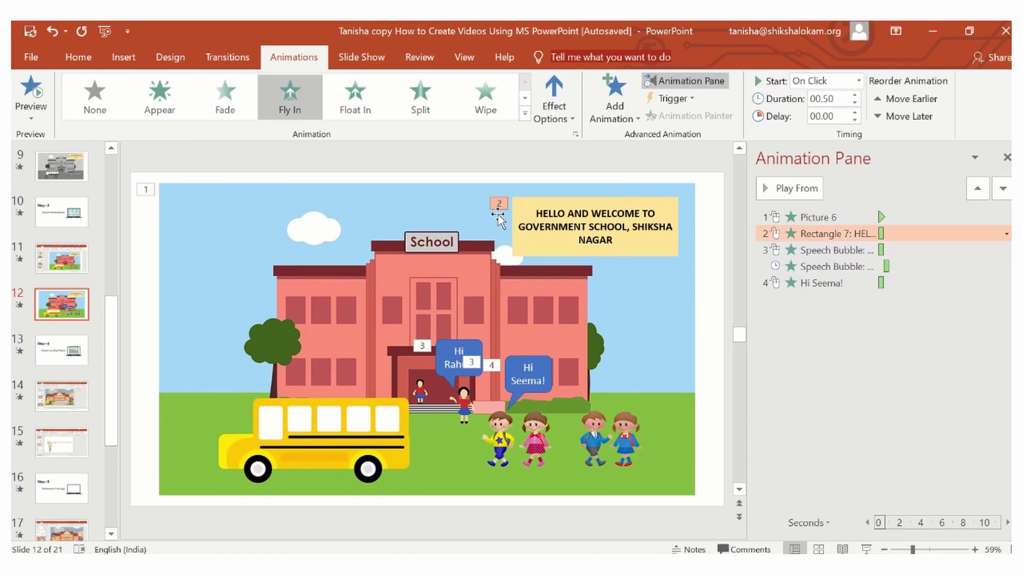
click(827, 250)
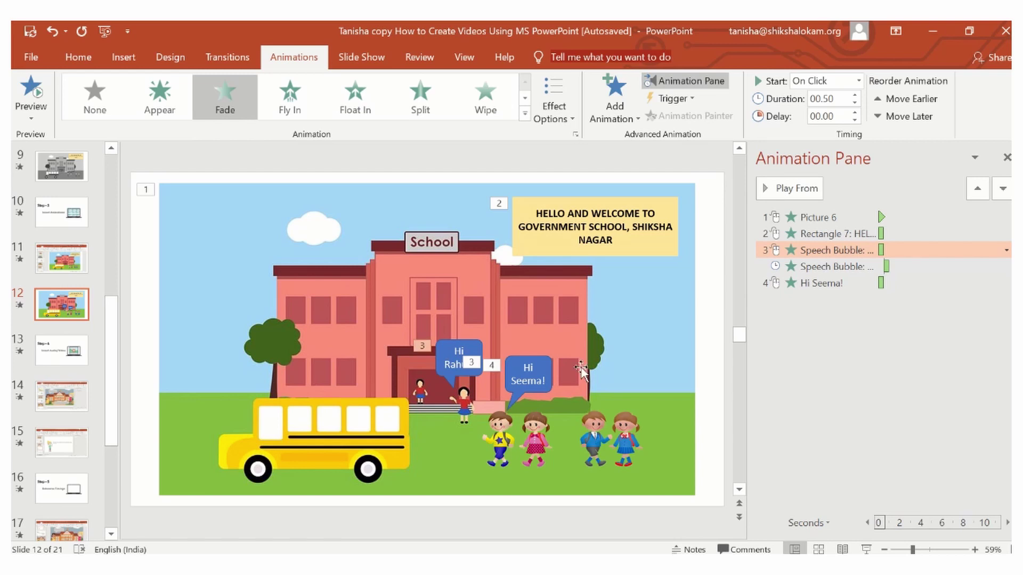
click(544, 369)
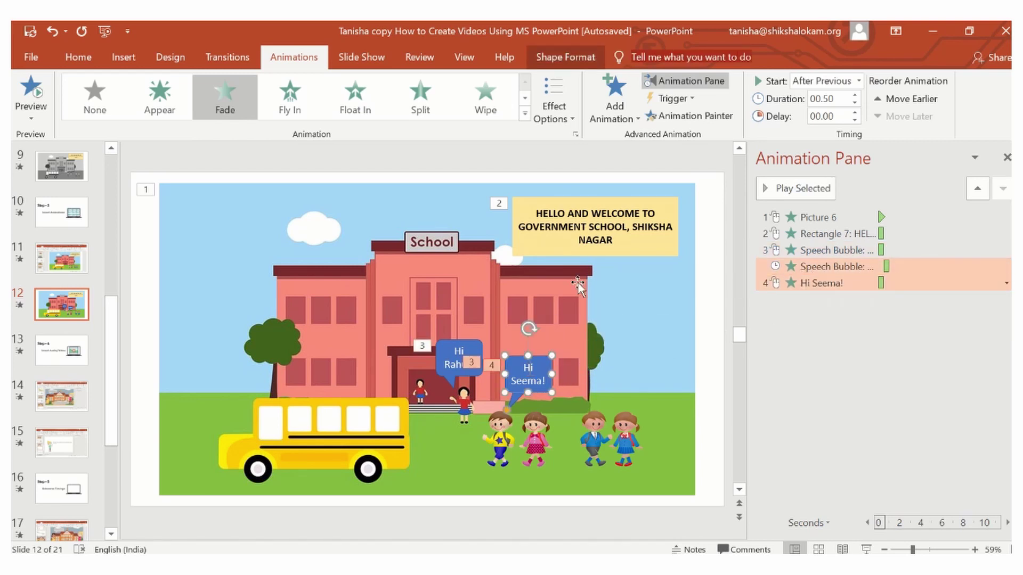
click(815, 266)
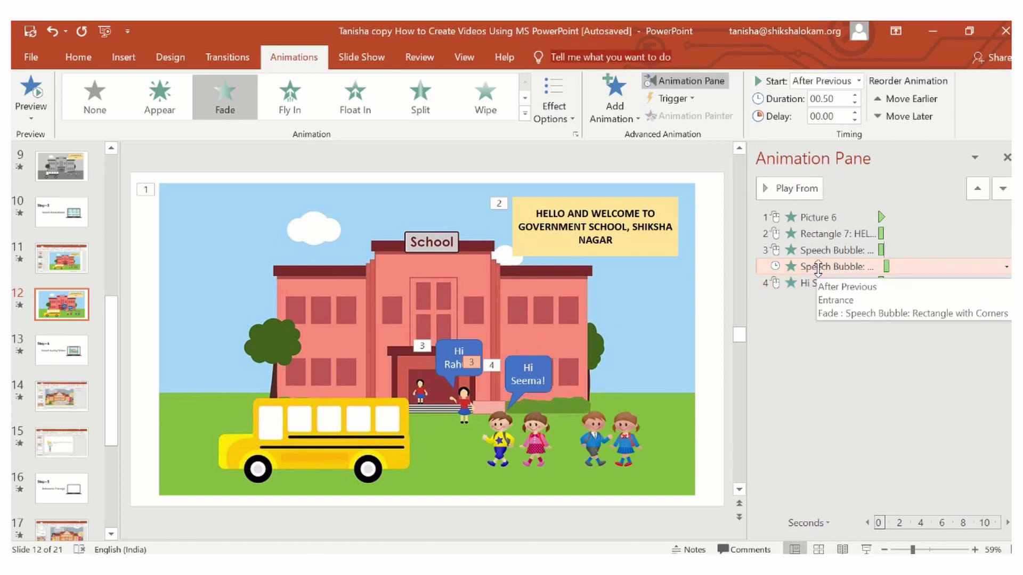
- Move the Hi Seema! animation up and delete the extra Speech Bubble animation
drag(815, 284, 814, 262)
click(818, 282)
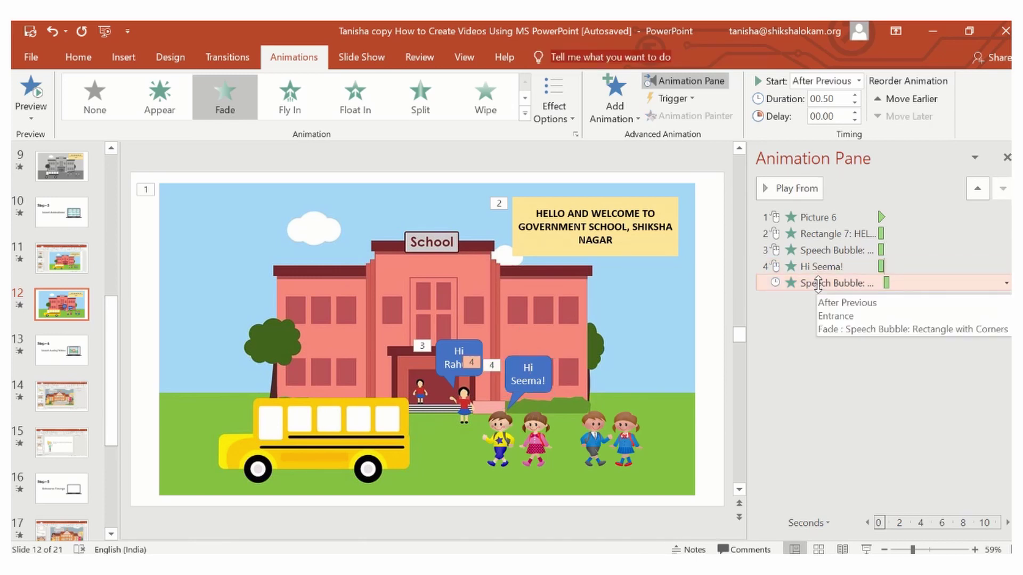
key(Delete)
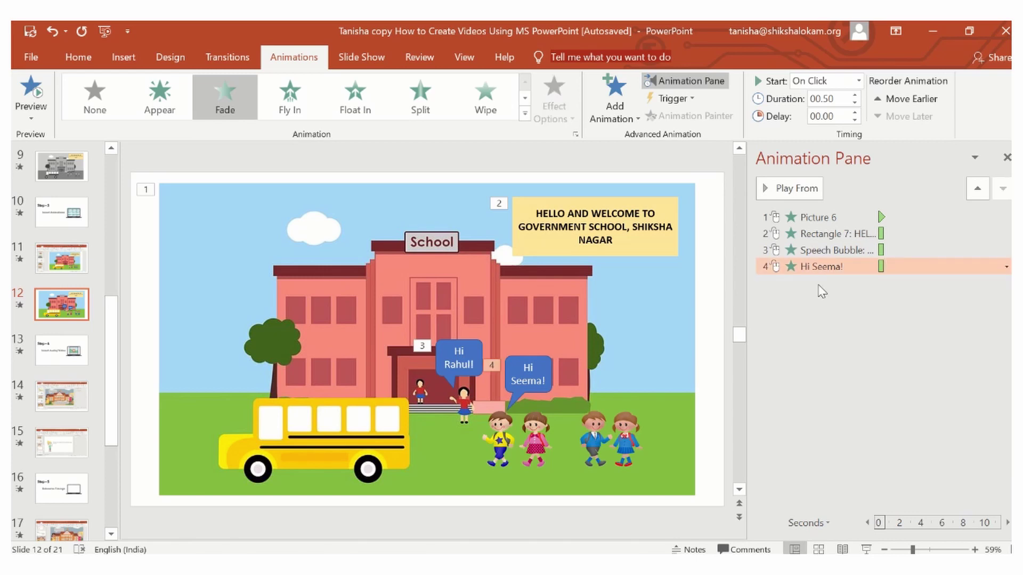
- Set both speech bubble animations, including Hi Seema!, to start After Previous
click(851, 250)
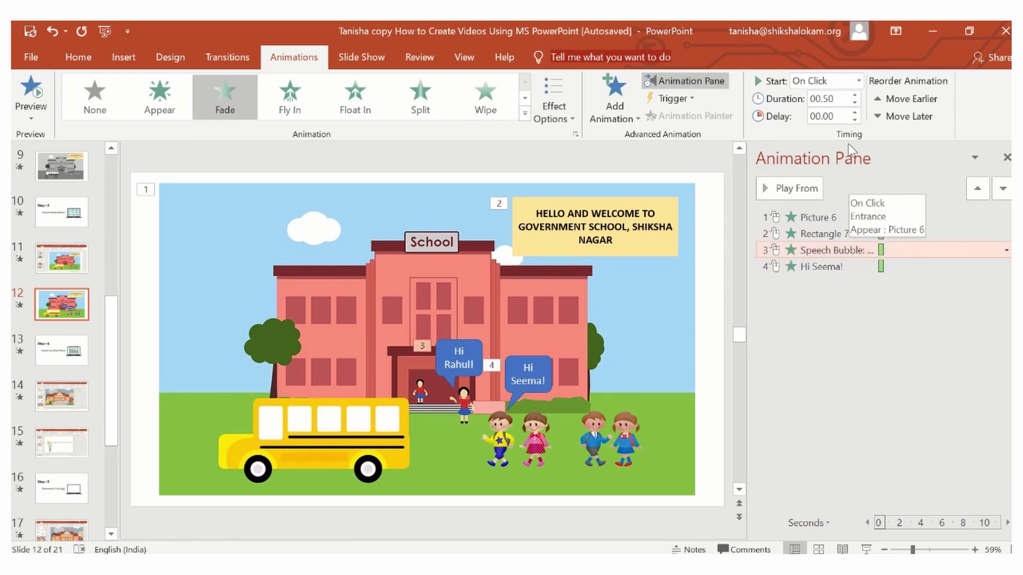
click(855, 81)
click(847, 112)
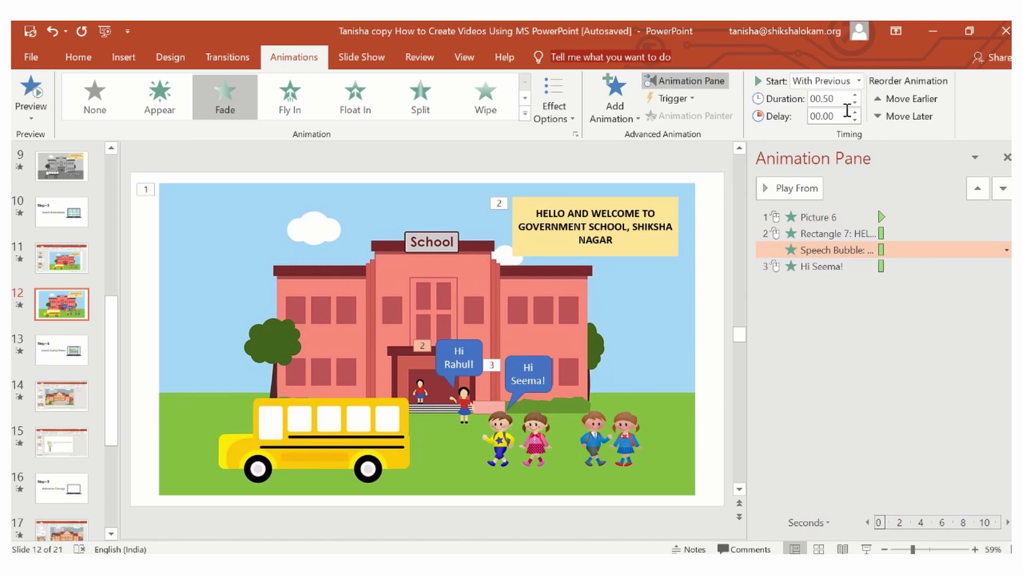
click(859, 81)
click(823, 129)
click(825, 276)
click(823, 267)
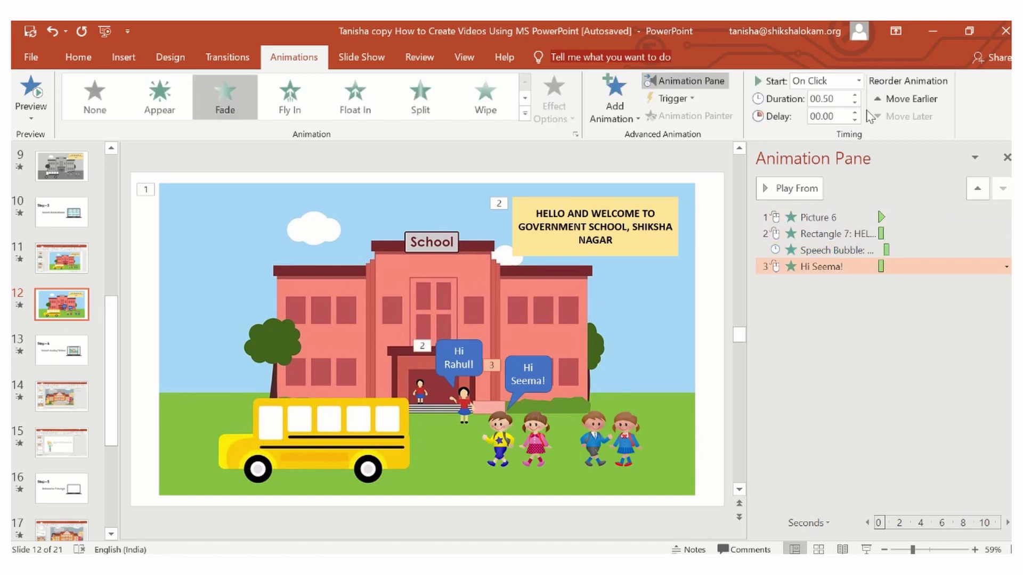
click(859, 81)
click(824, 130)
- Browse the full animation effects list and close it without changes
click(525, 113)
scroll(265, 310, down, 3)
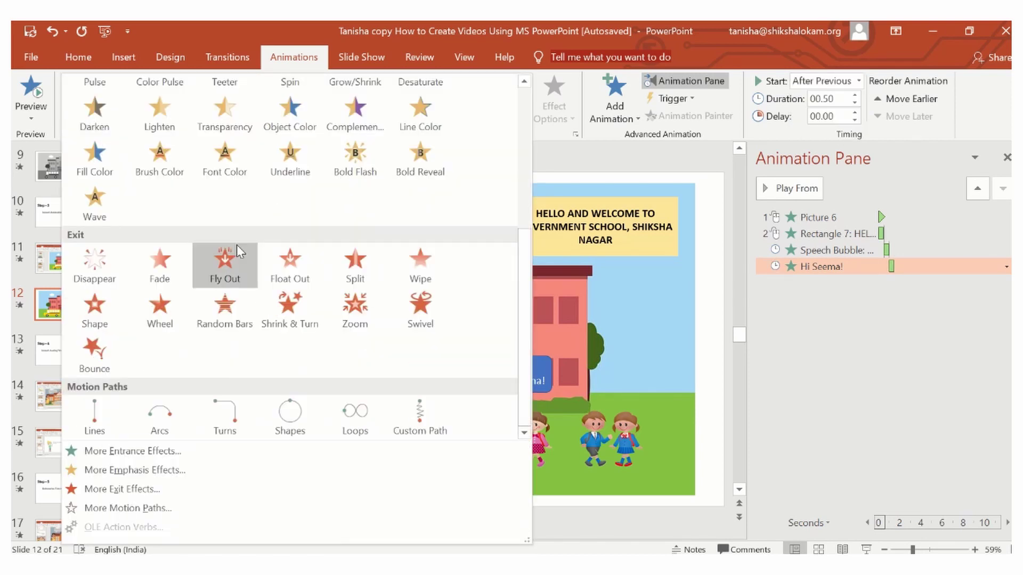
scroll(275, 325, up, 3)
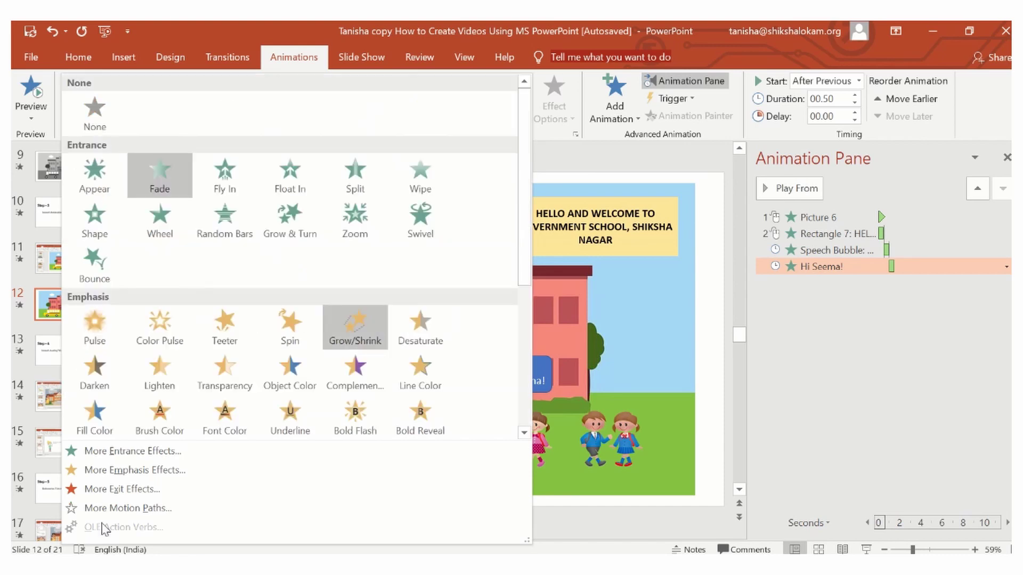
click(616, 177)
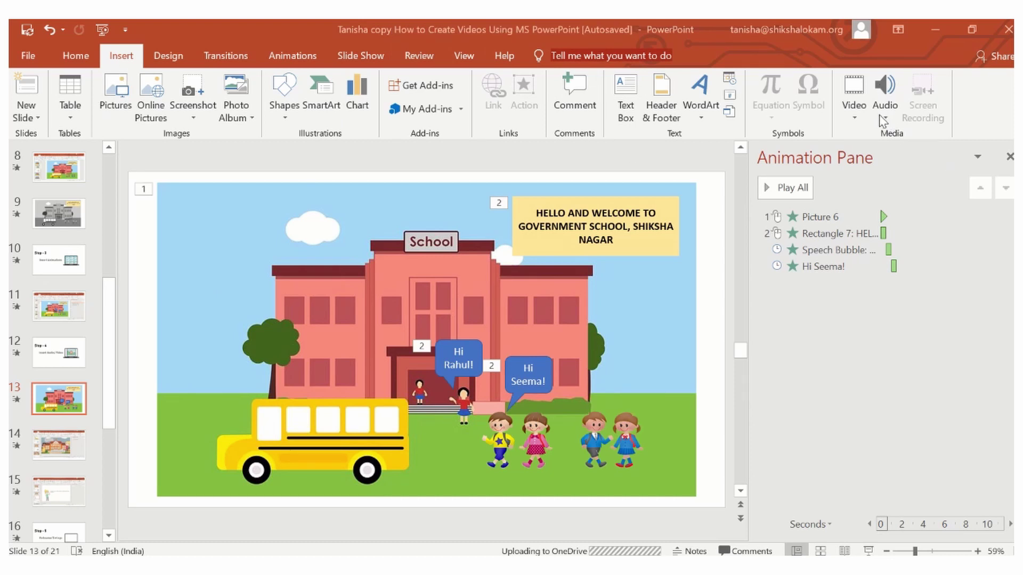
- Insert the audio file 190710_1632_01 from the computer onto slide 13
click(879, 114)
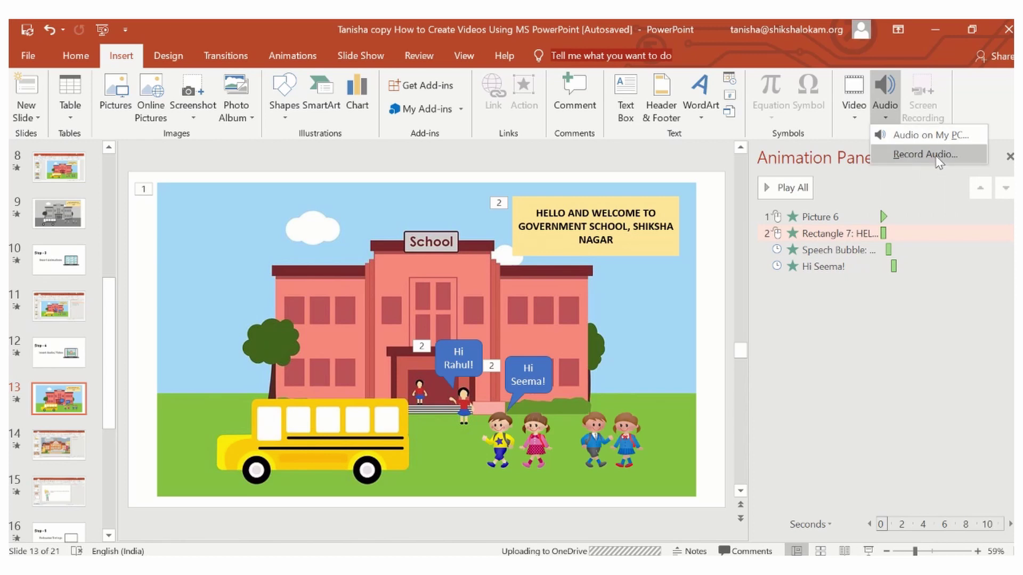
click(913, 136)
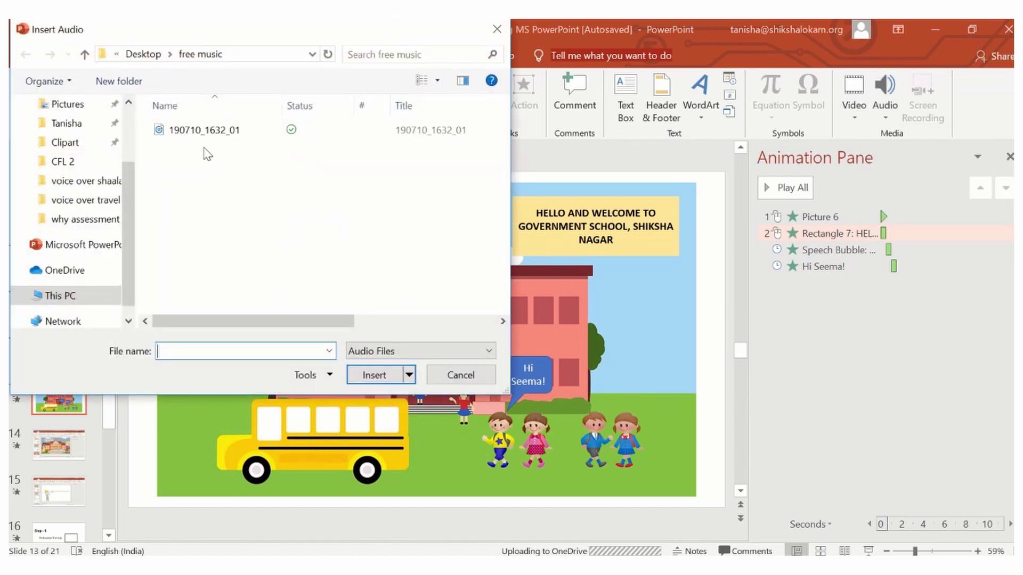
click(194, 133)
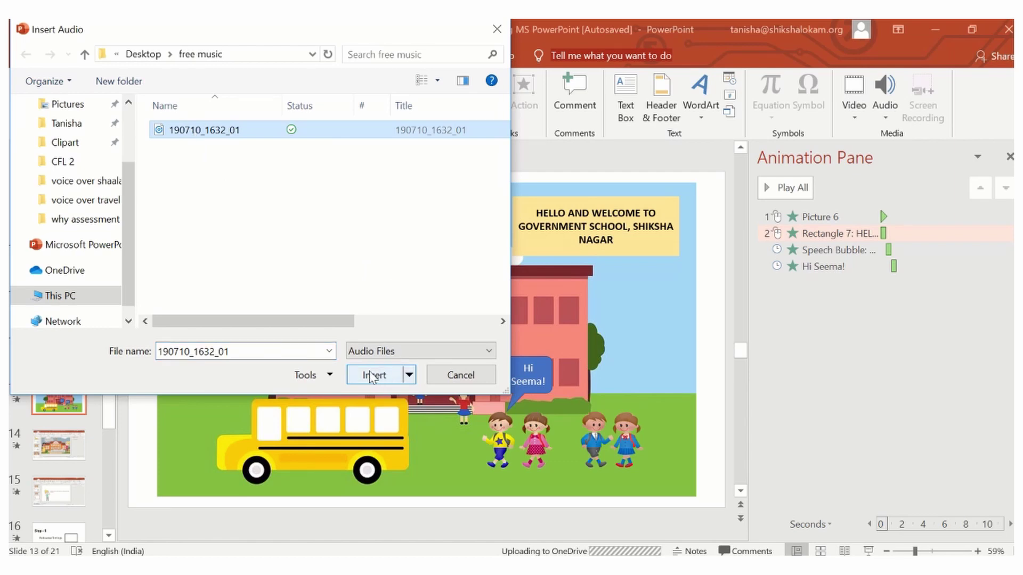
click(381, 376)
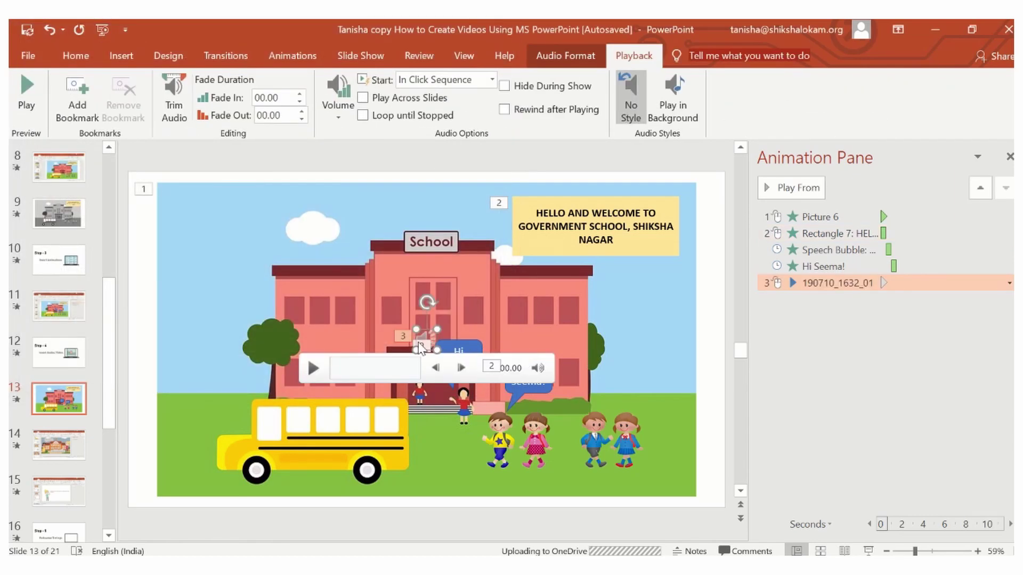
- Place the audio icon right of the school building and set it to start Automatically
drag(425, 336, 659, 318)
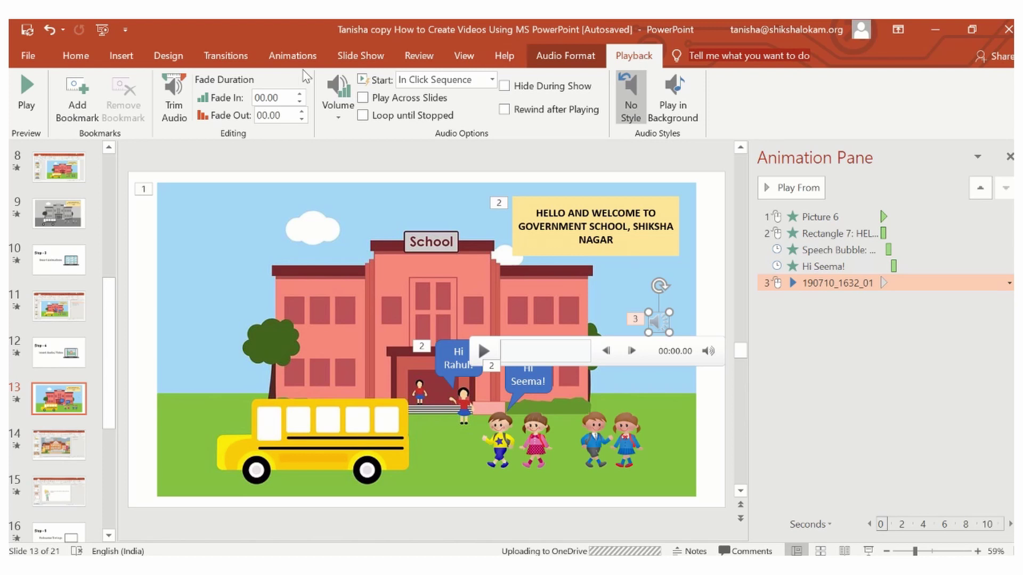
click(326, 121)
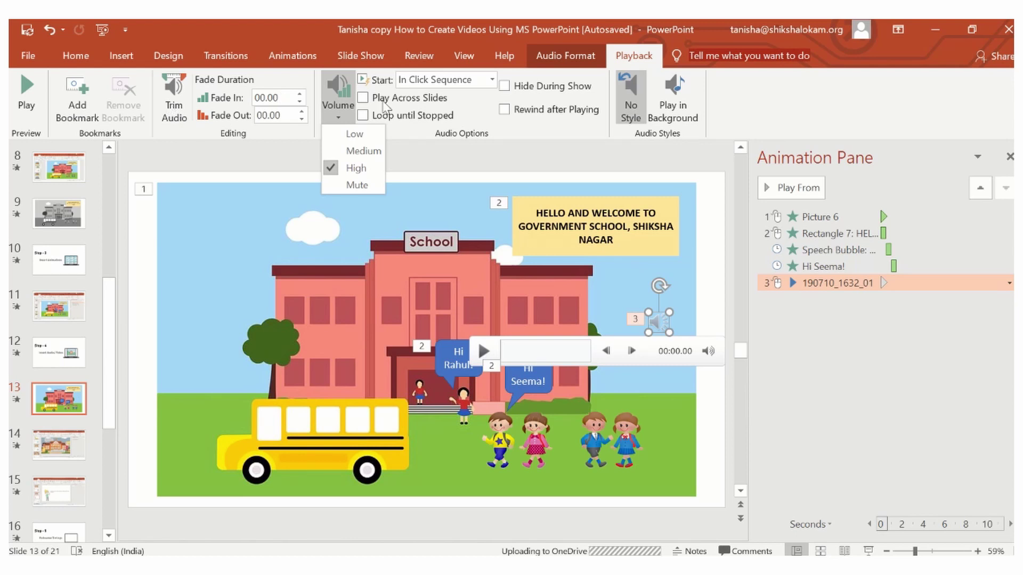
click(422, 100)
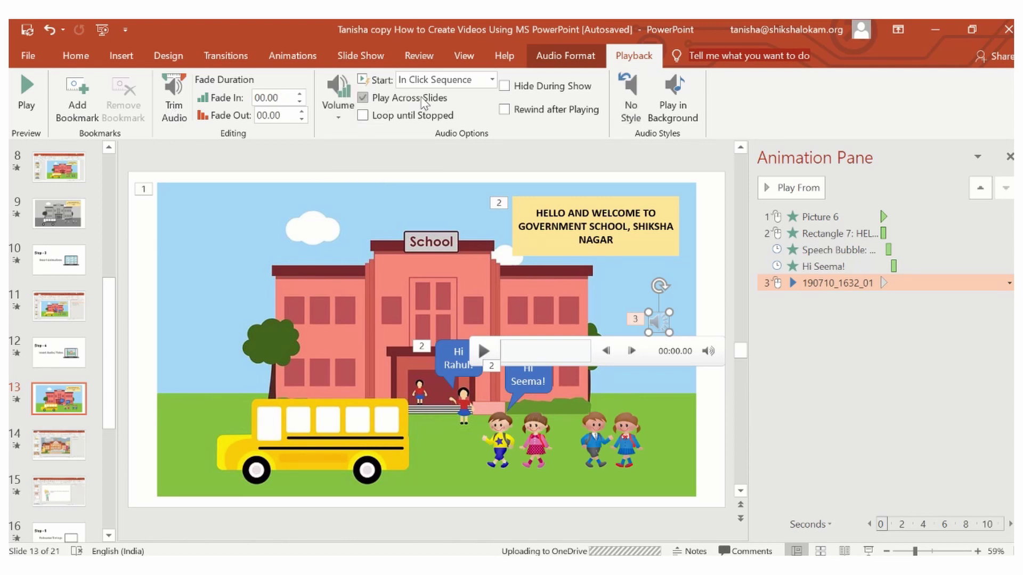
click(422, 100)
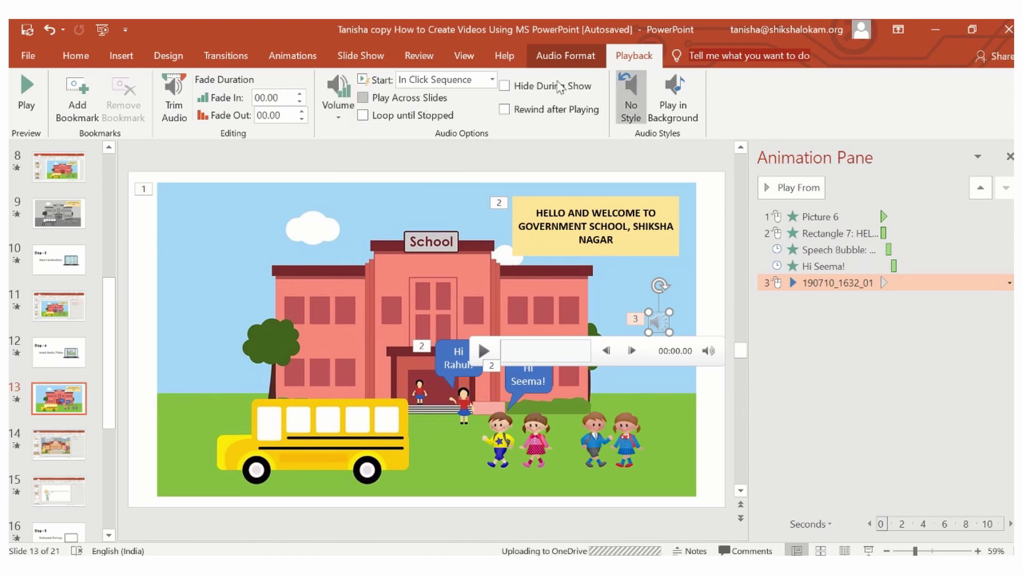
click(395, 116)
click(395, 116)
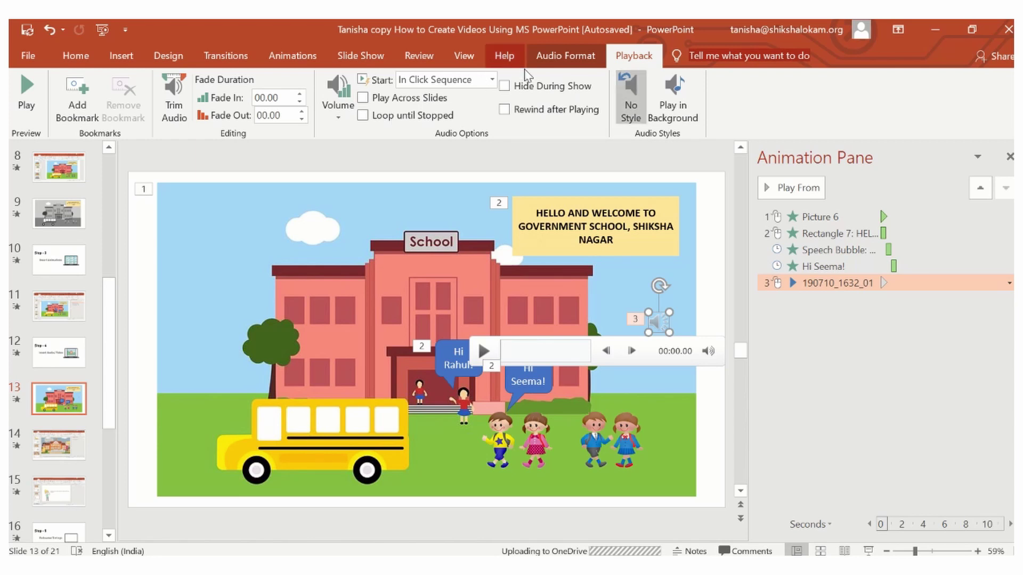
click(467, 81)
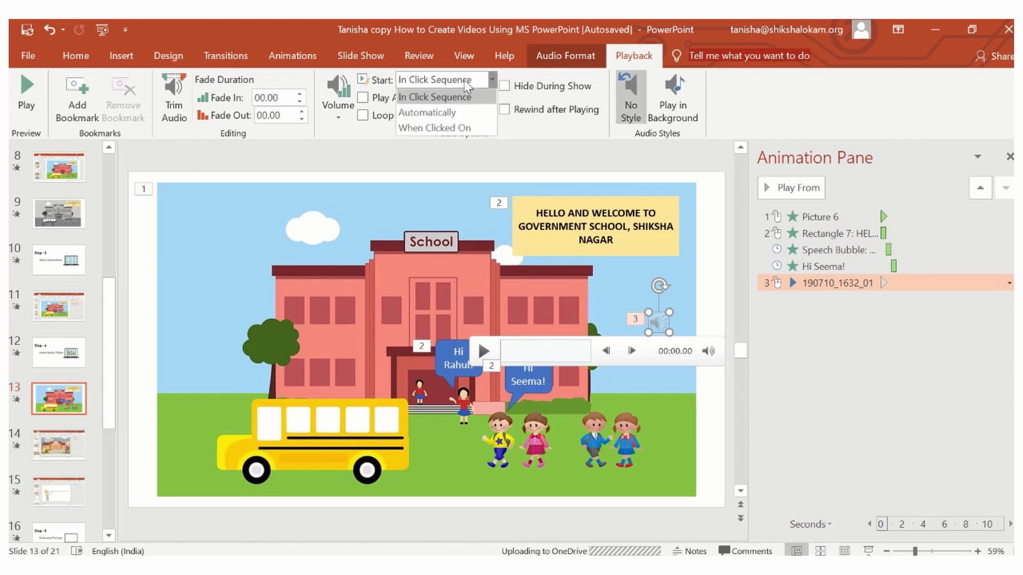
click(446, 115)
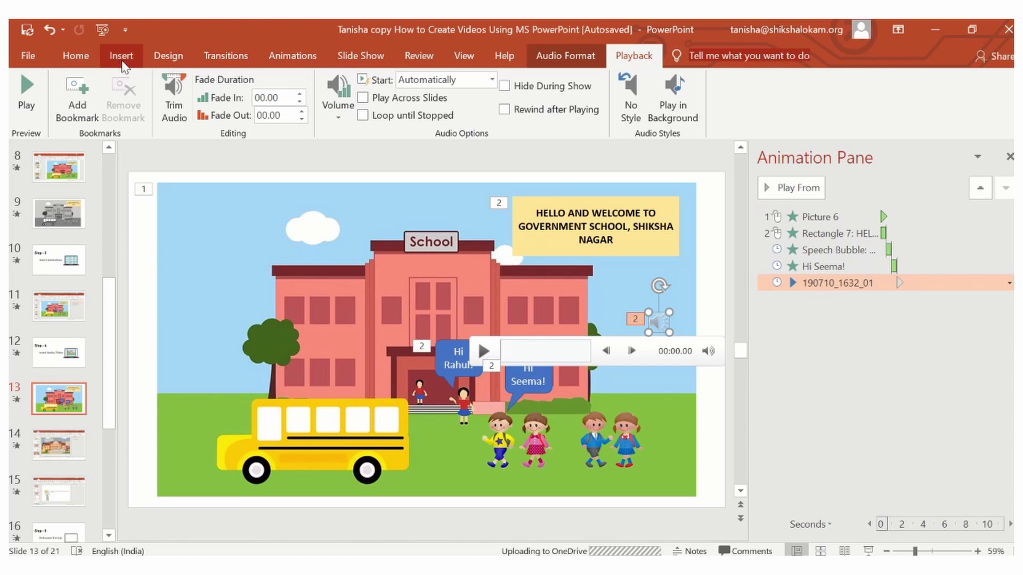
- Insert the video 'final' from the user's Videos folder onto slide 14
click(121, 56)
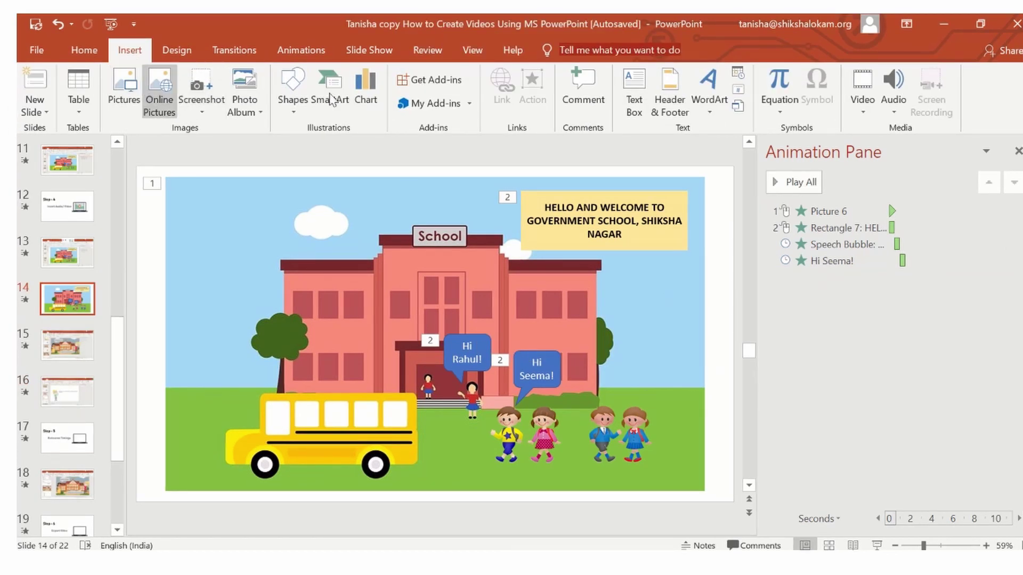
click(860, 112)
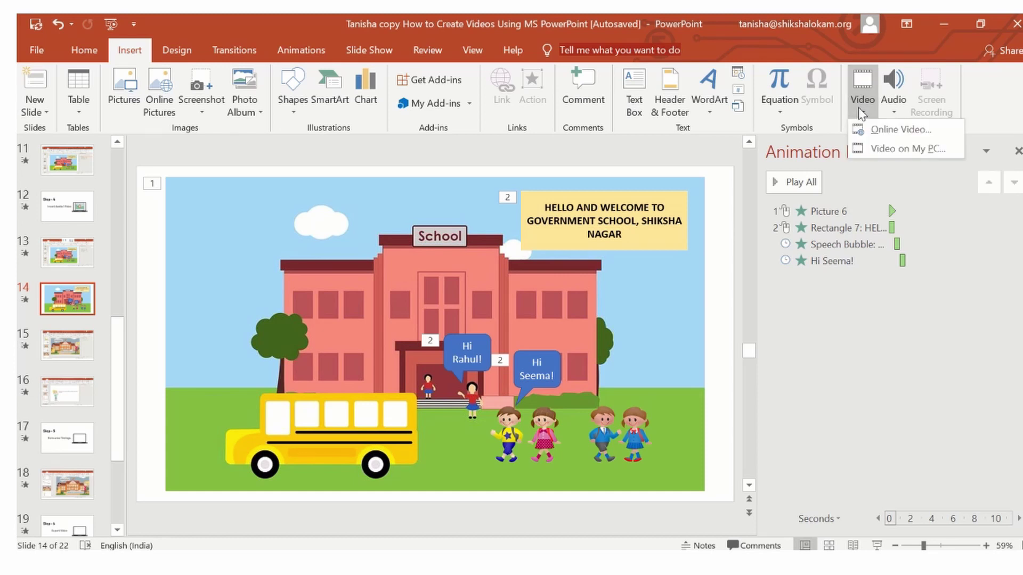
click(914, 155)
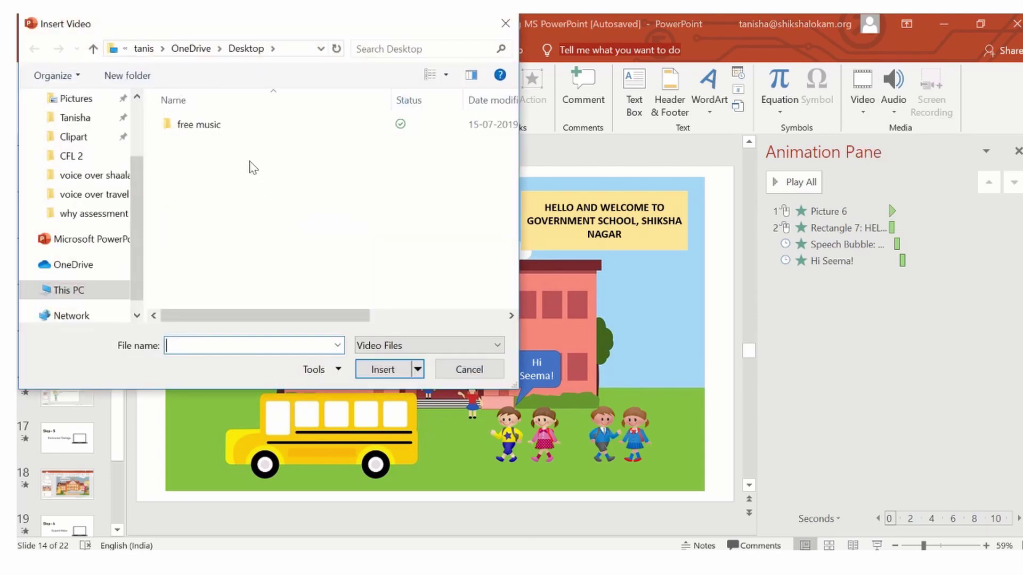
scroll(96, 210, up, 2)
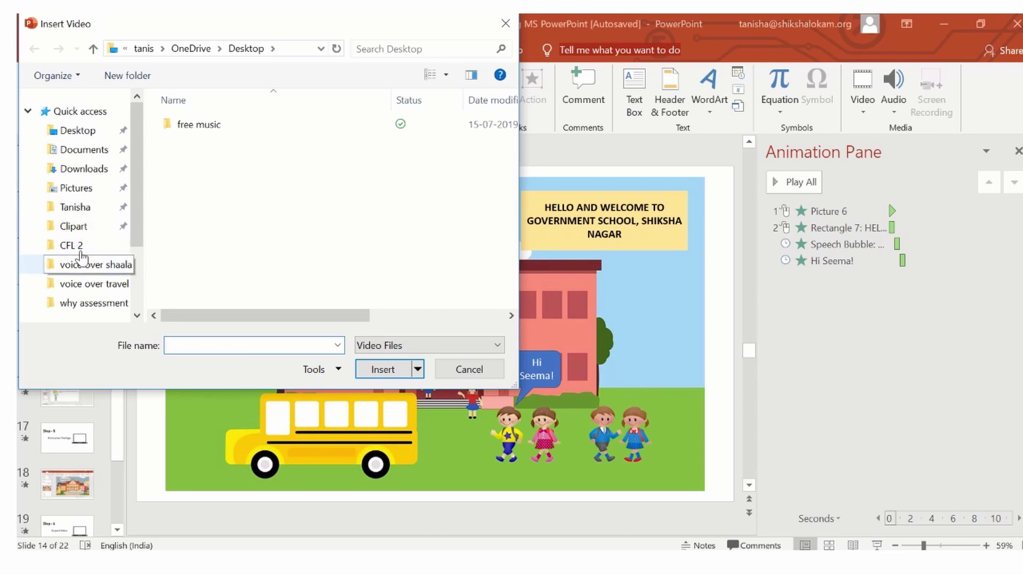
click(74, 208)
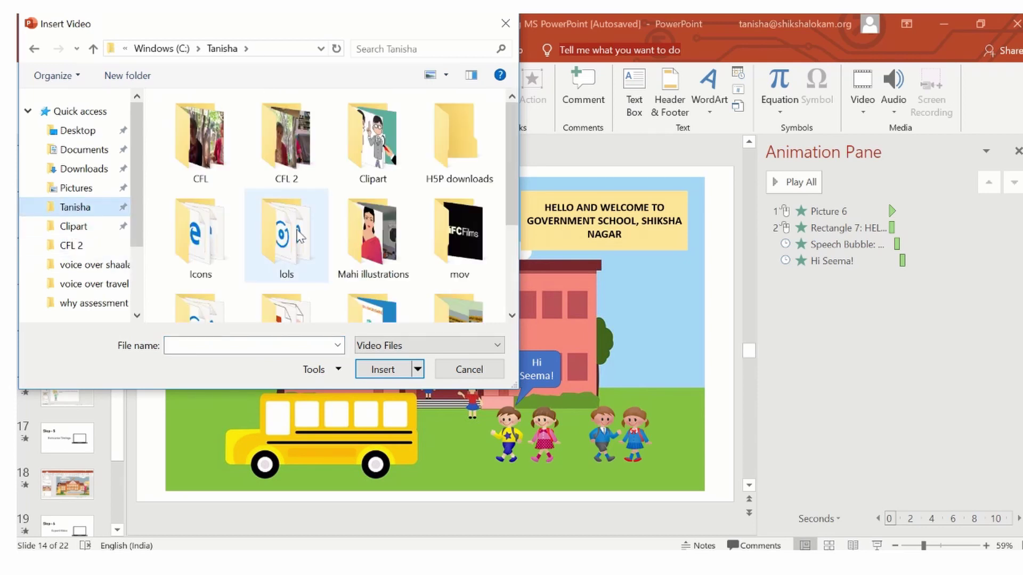
scroll(296, 233, down, 1)
scroll(388, 230, down, 1)
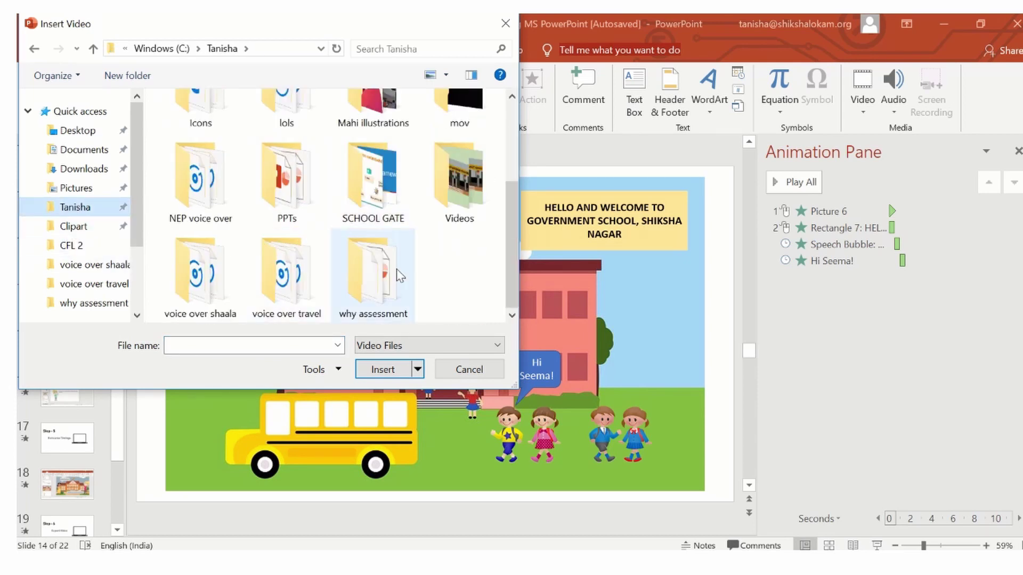
double_click(449, 219)
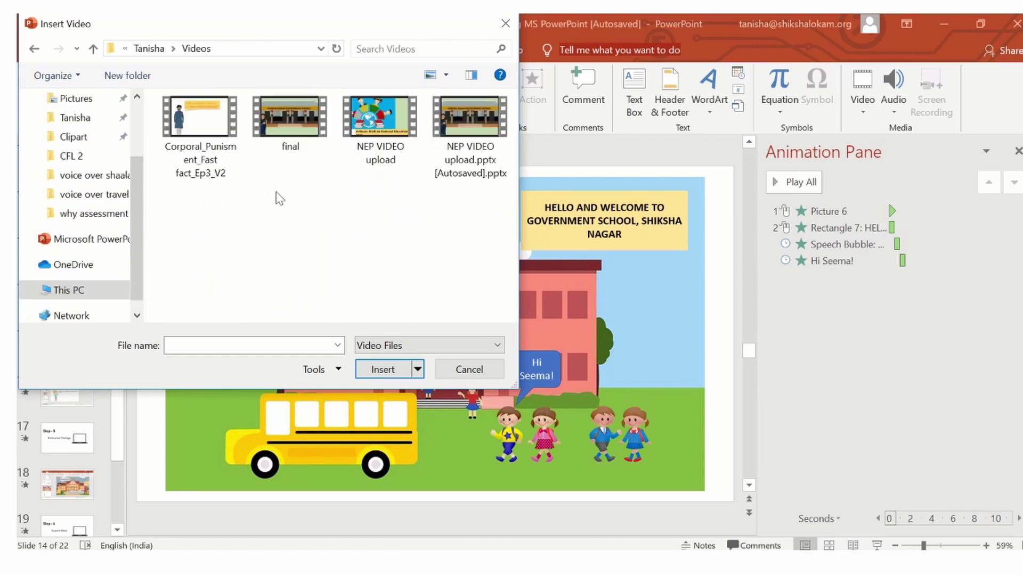
double_click(312, 133)
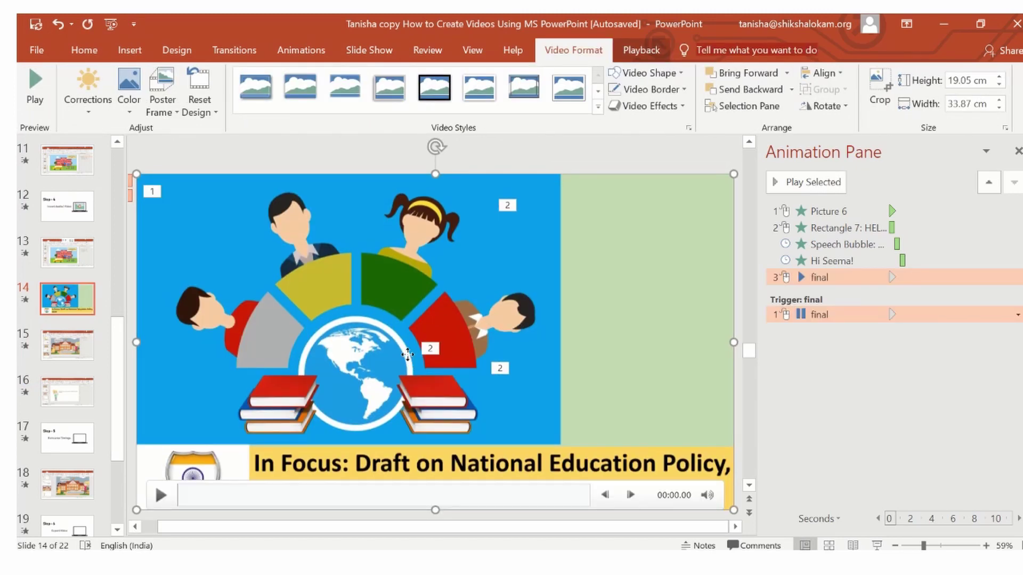
- Move and resize the 'final' video, then delete it from the slide
mouse_move(408, 354)
mouse_down()
mouse_move(439, 312)
mouse_move(398, 348)
mouse_move(405, 366)
mouse_move(406, 341)
mouse_move(406, 357)
mouse_up()
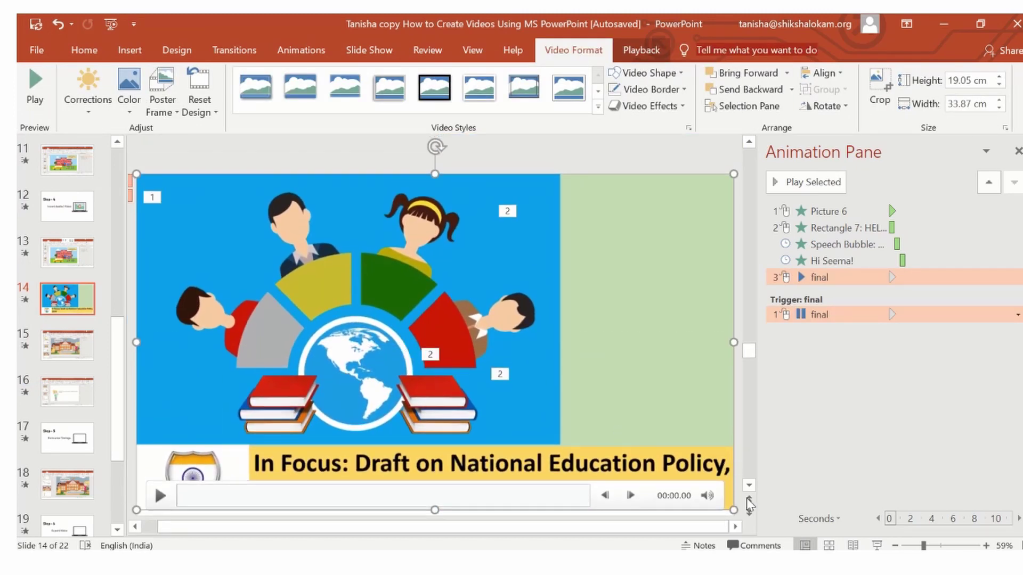
drag(689, 482, 554, 406)
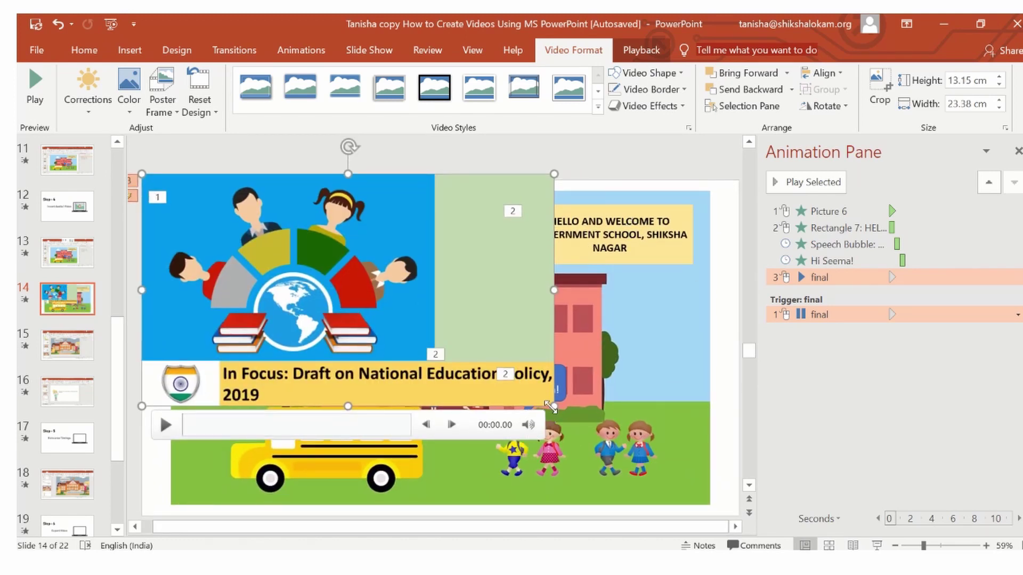
drag(554, 406, 717, 484)
key(Delete)
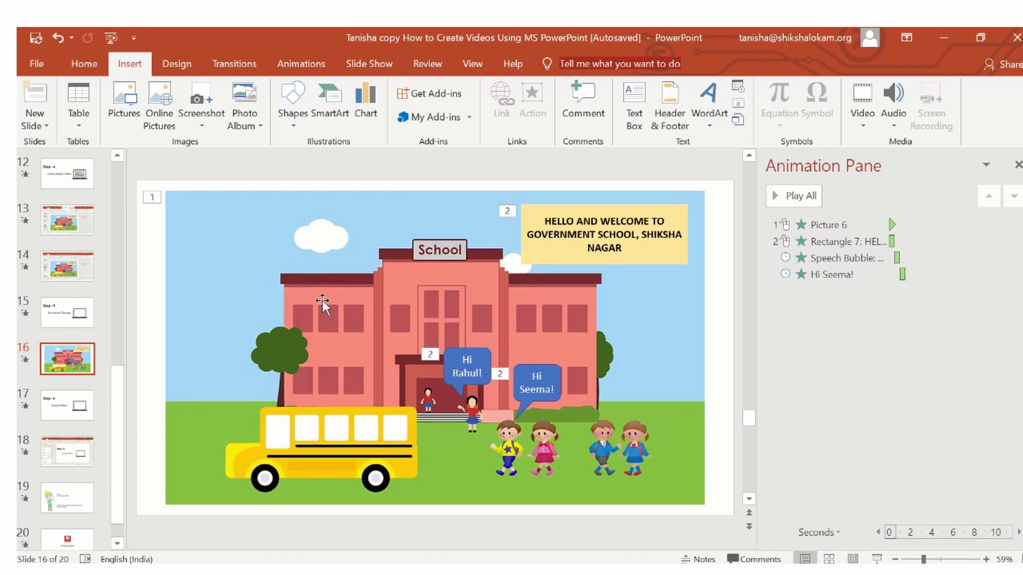
- Check the welcome banner, speech bubble and Hi Seema! animations, then start rehearsing timings
click(428, 294)
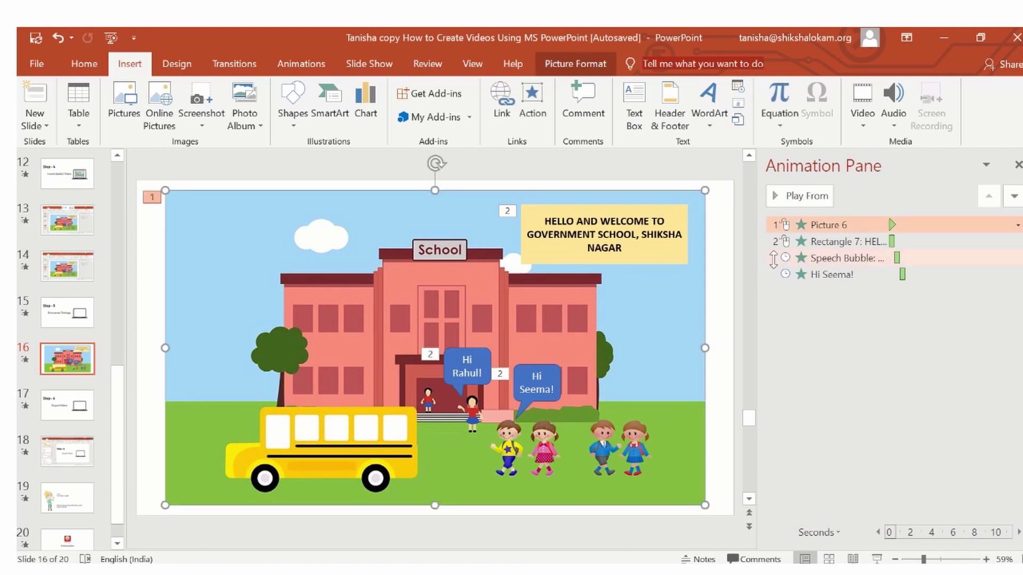
click(794, 241)
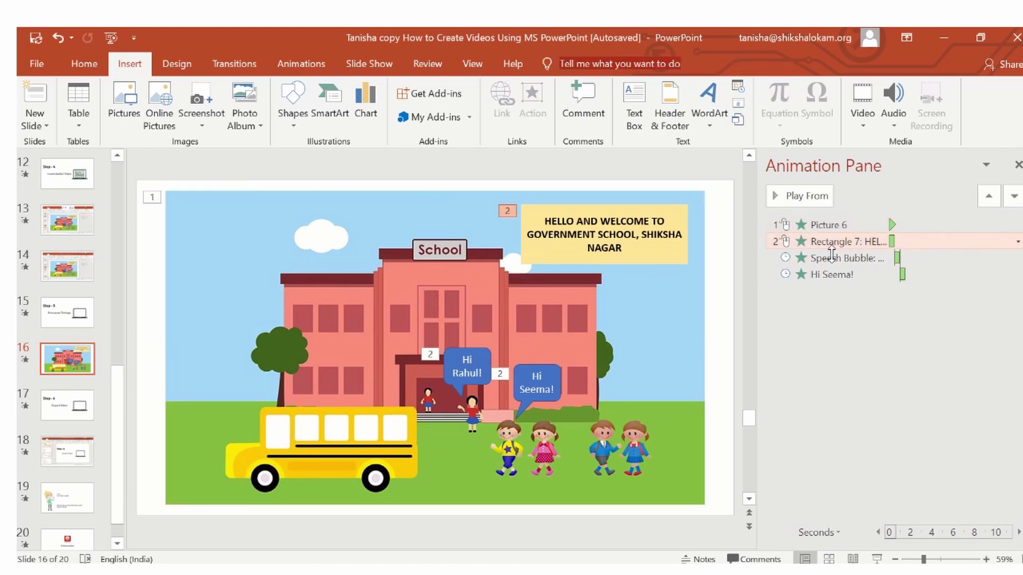
click(833, 262)
click(833, 275)
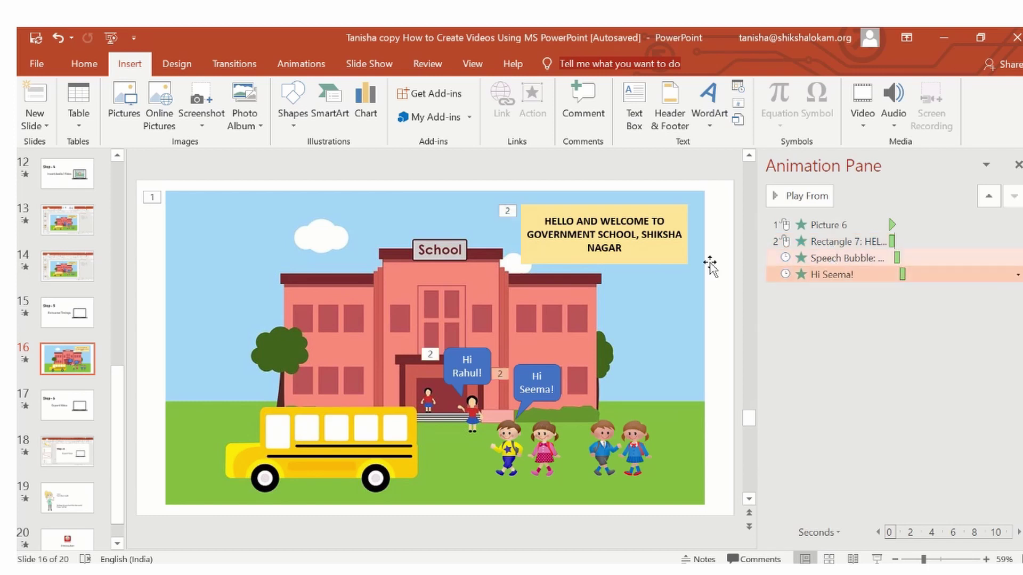
click(417, 283)
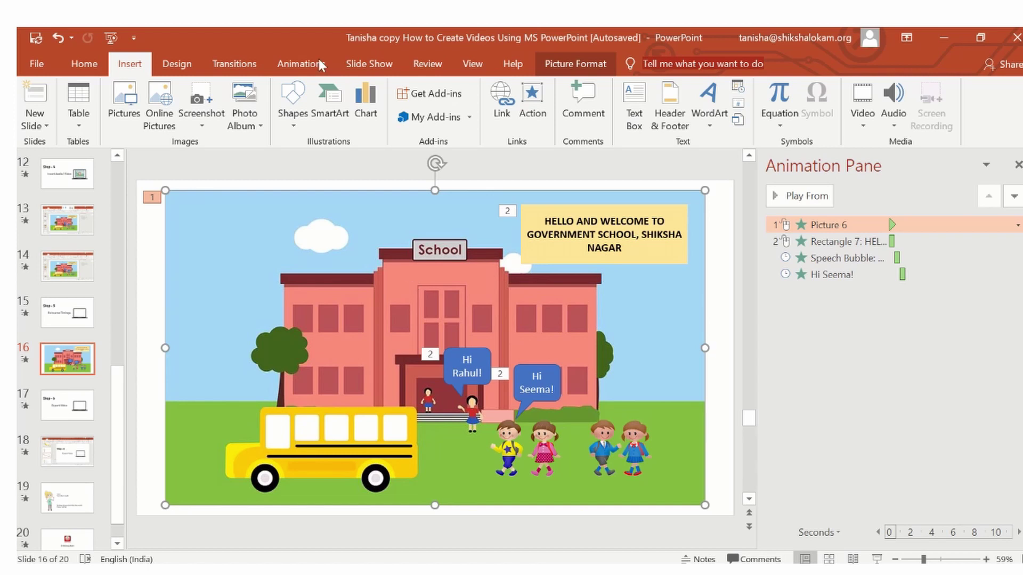
click(381, 68)
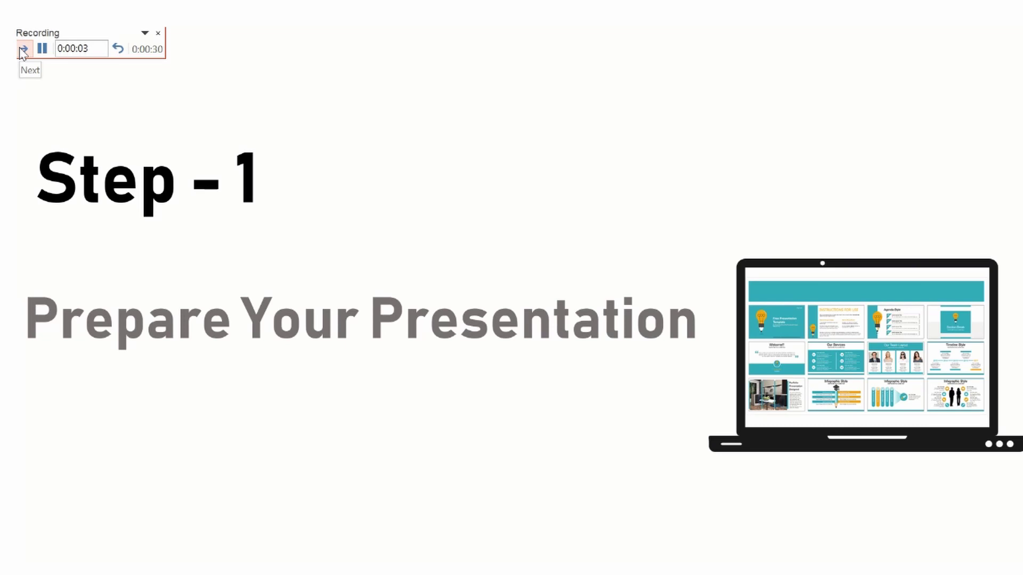
- Advance past the last rehearsed slide, end the show and keep the 0:00:41 slide timings
click(23, 49)
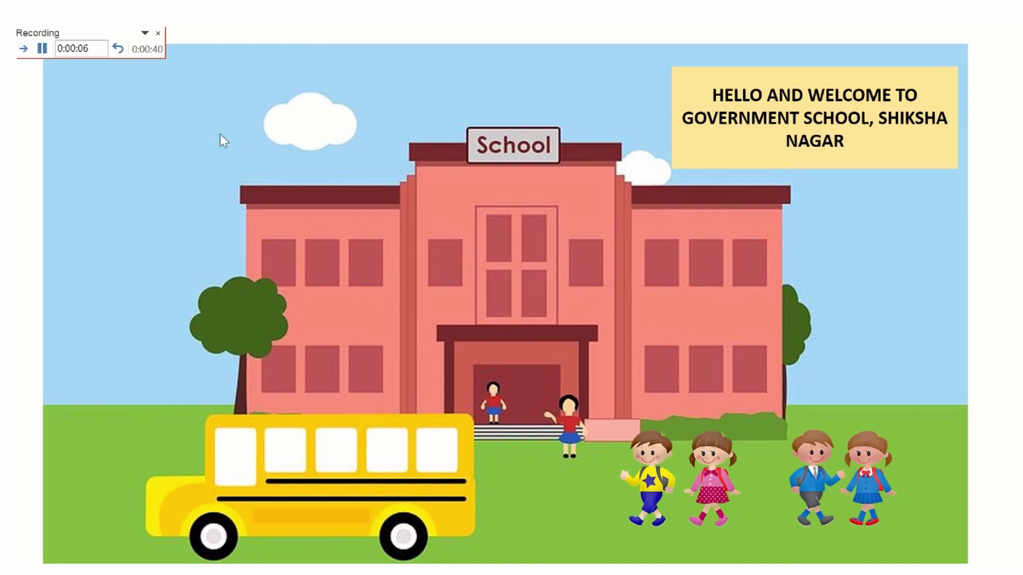
key(Escape)
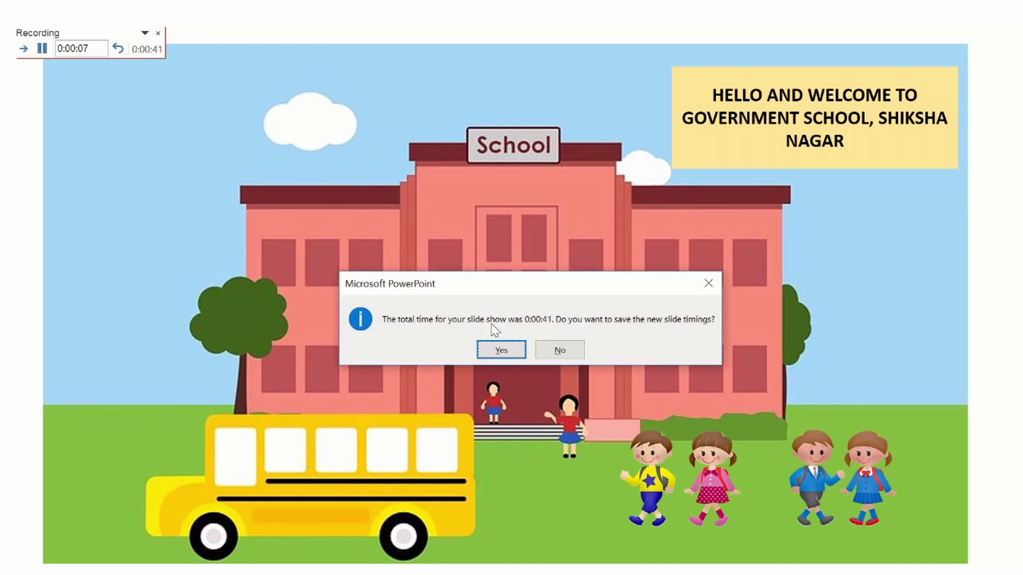
click(495, 351)
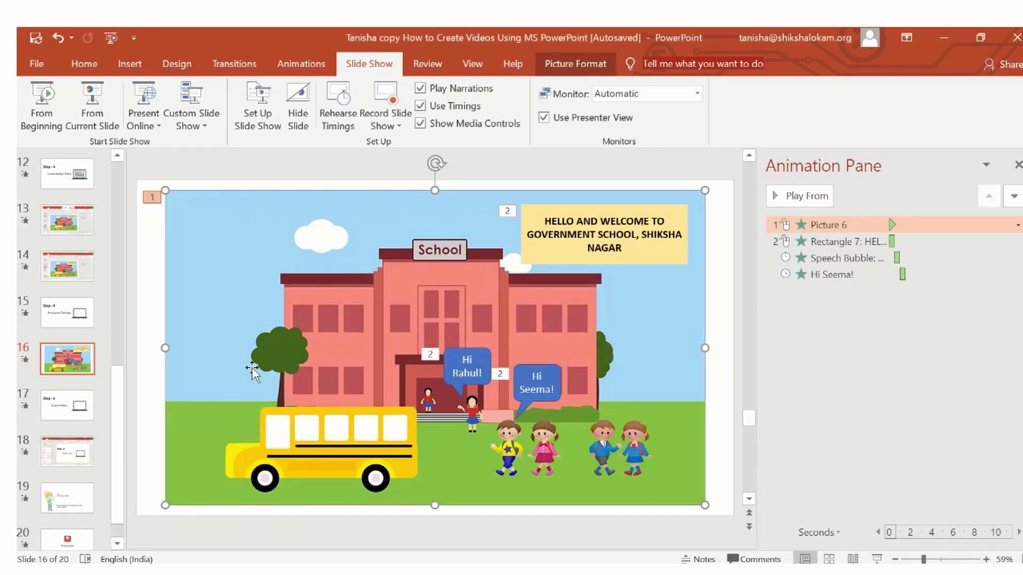
scroll(61, 395, down, 1)
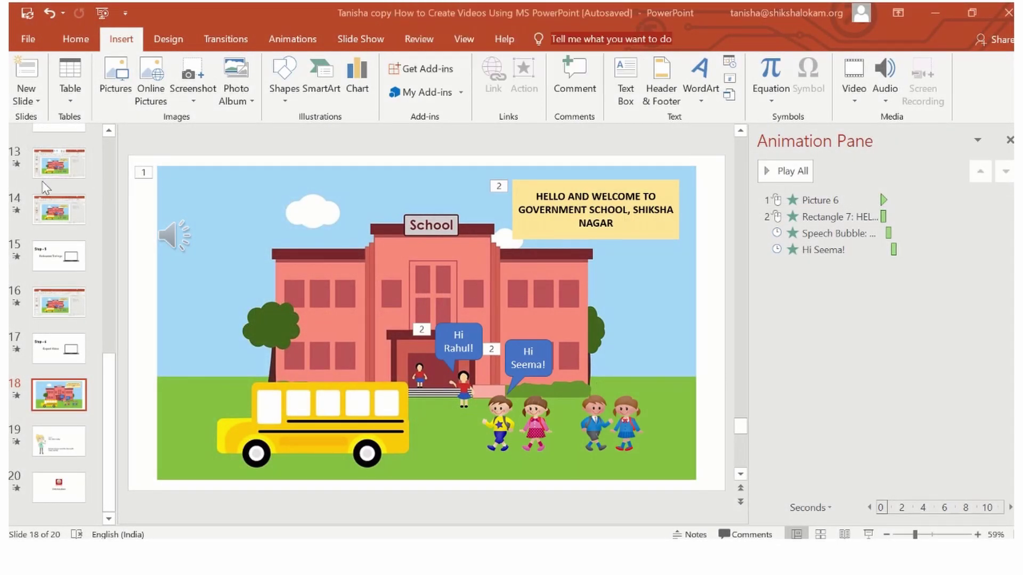
- Create a video from the deck at Full HD (1080p) using recorded timings and narrations
click(26, 42)
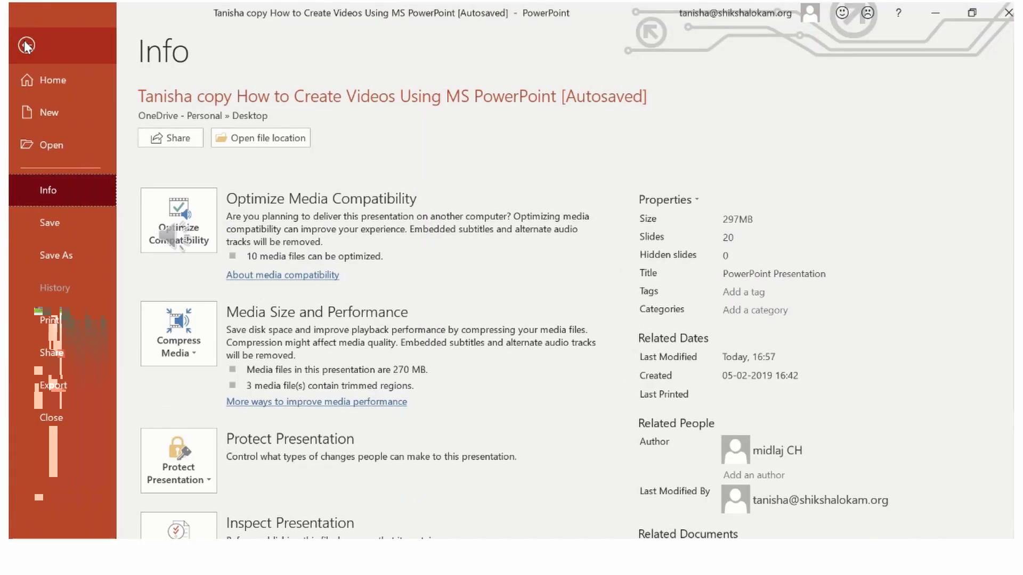
click(52, 373)
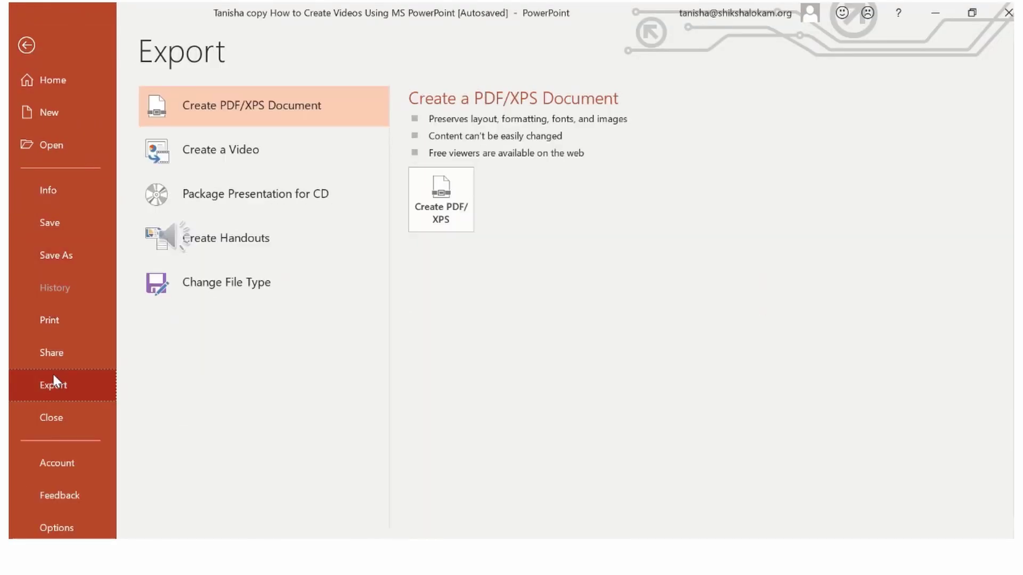
click(272, 155)
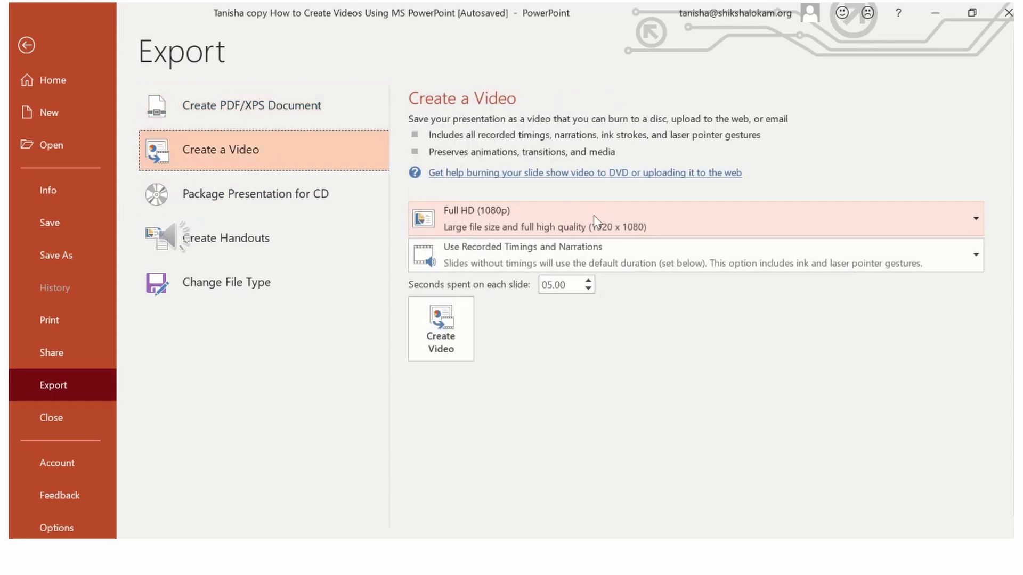
click(568, 229)
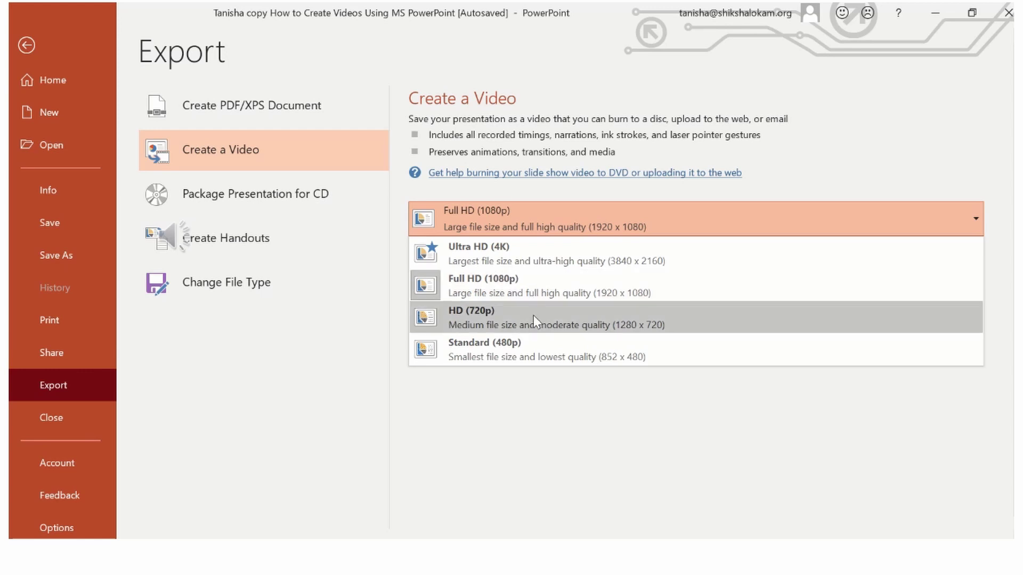
click(519, 290)
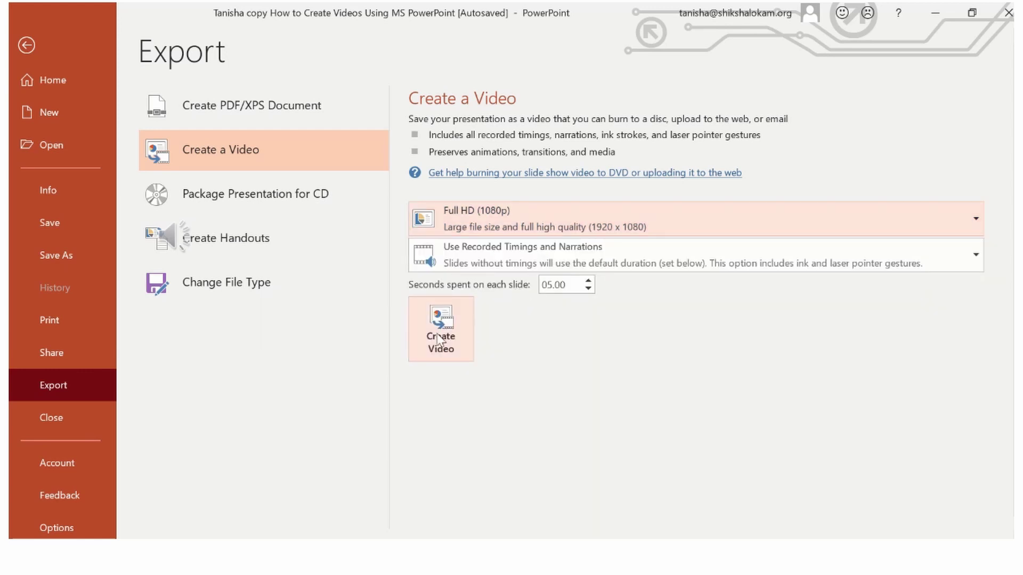
click(478, 269)
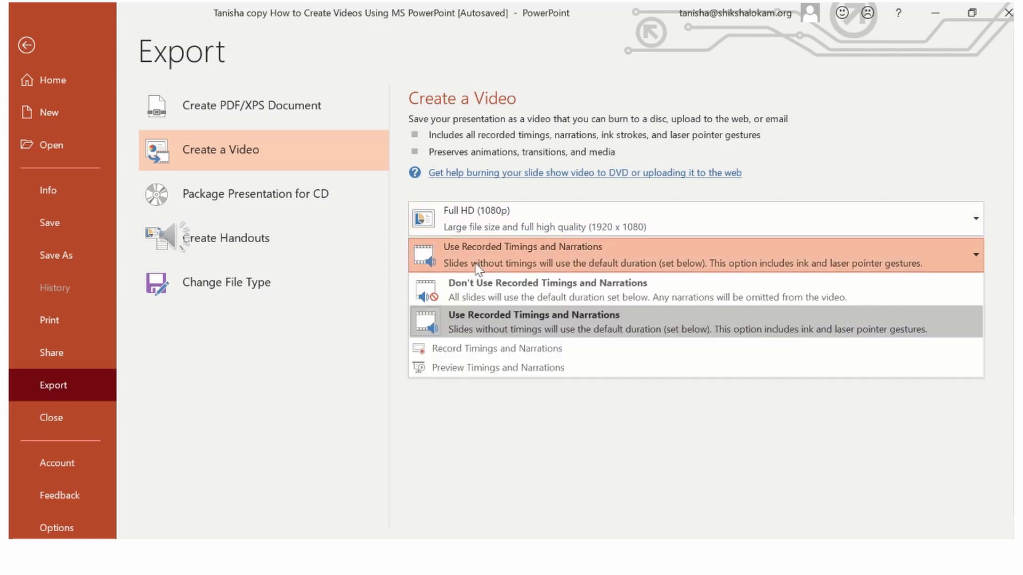
click(497, 324)
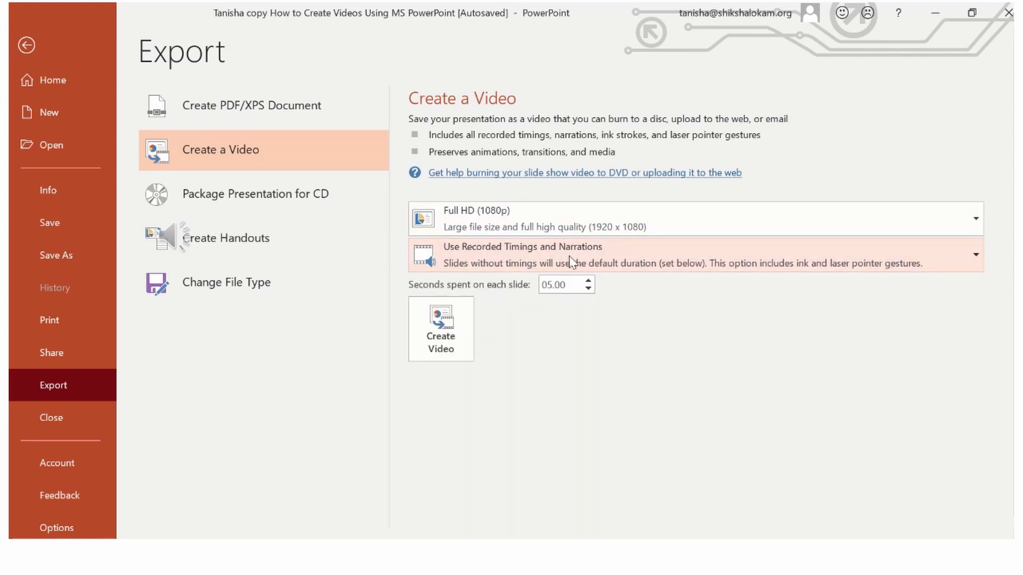
click(439, 344)
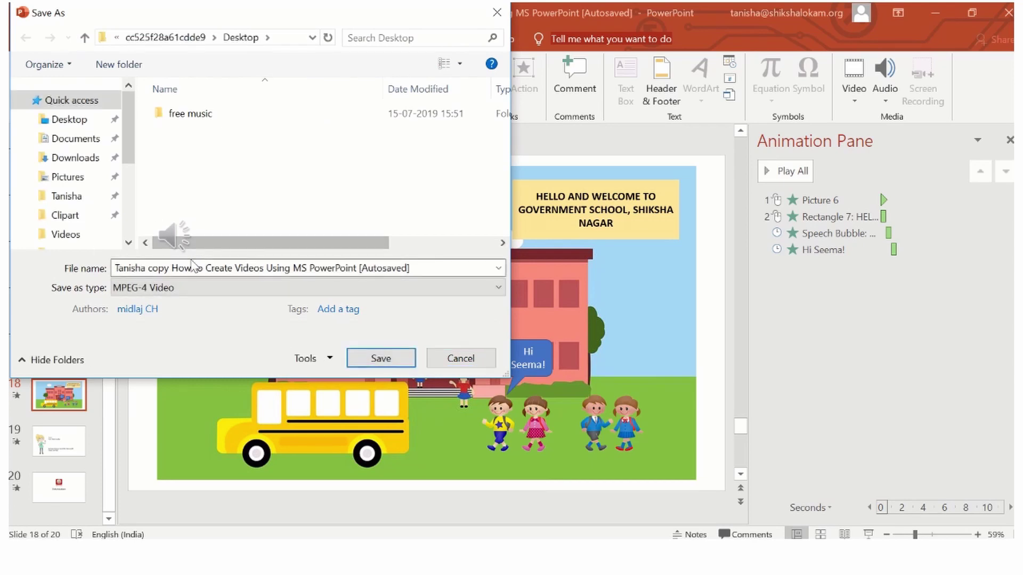
- Save the video as an MPEG-4 file on the Desktop to start rendering
click(56, 123)
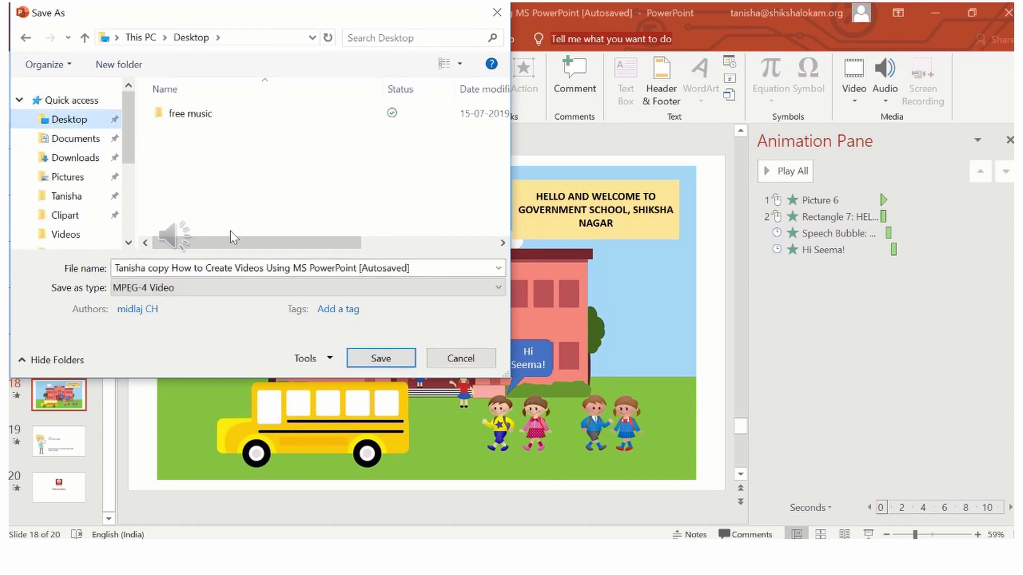
click(380, 359)
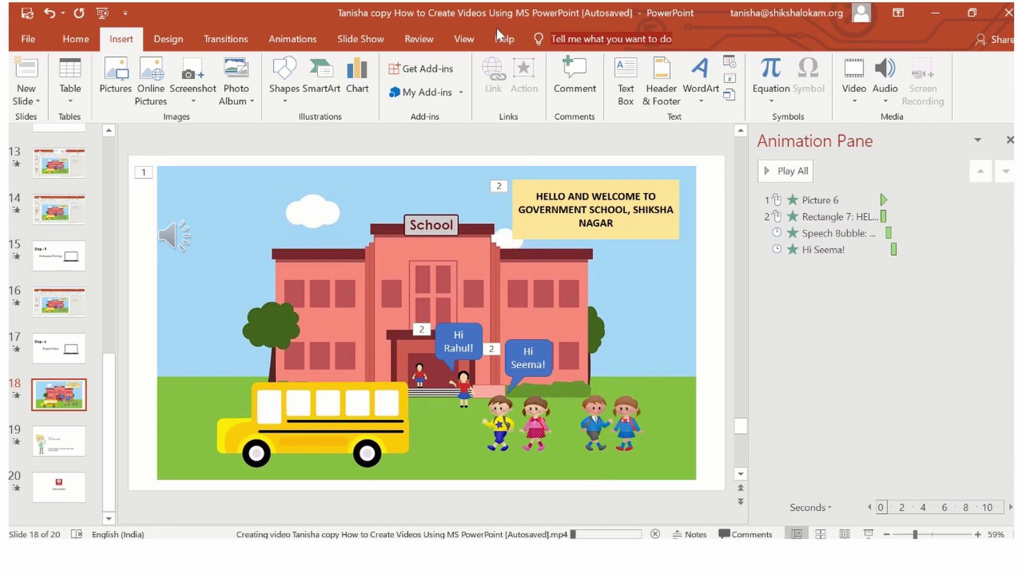
mouse_move(494, 14)
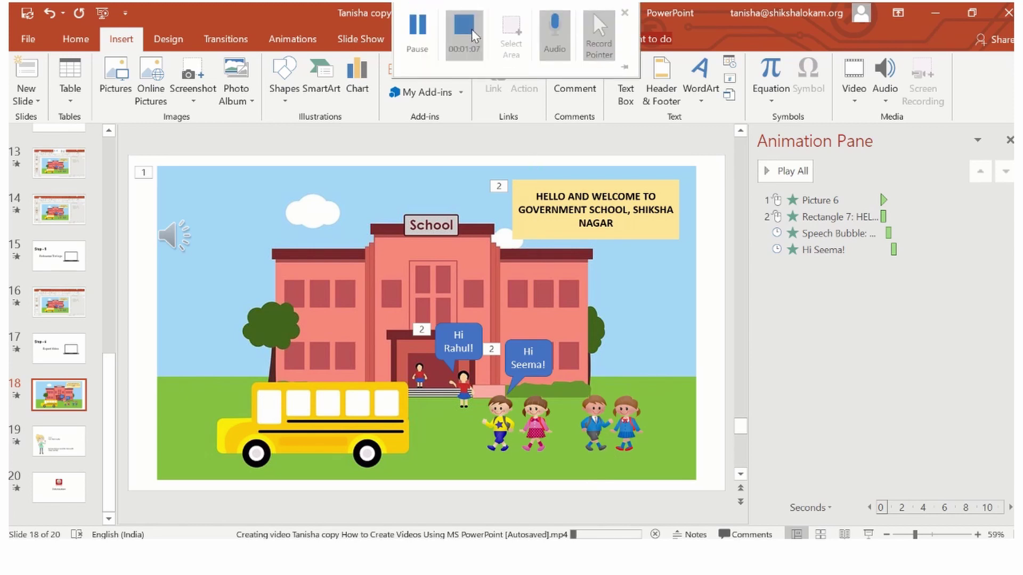